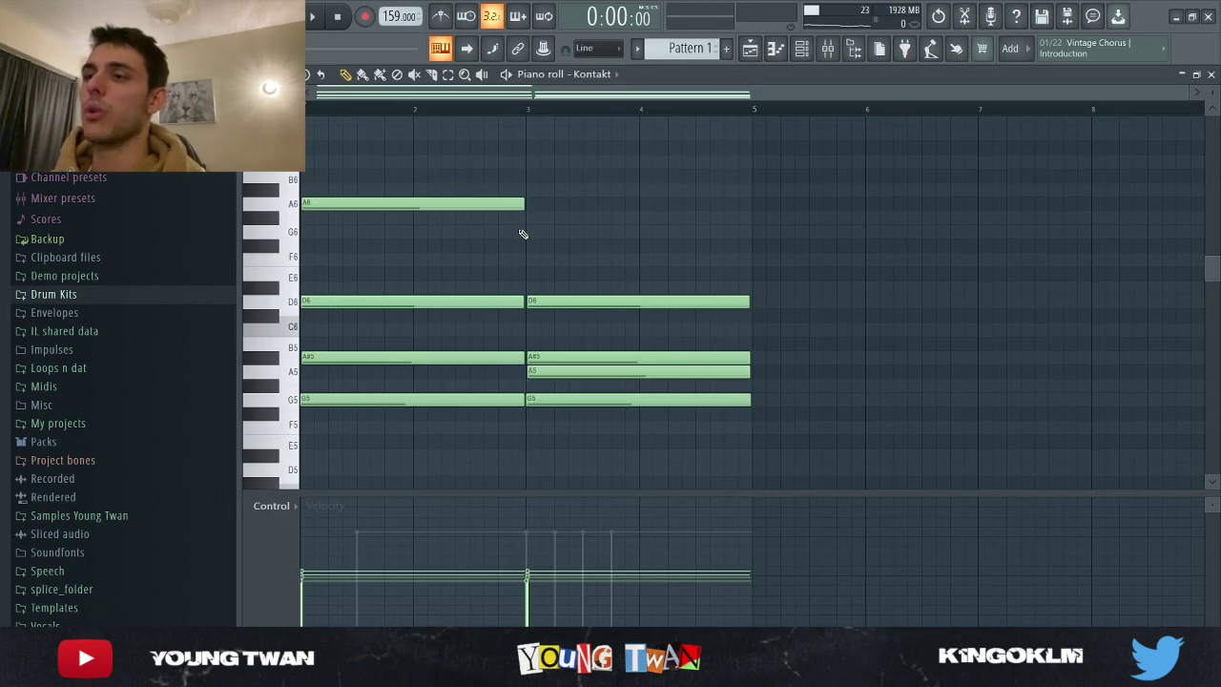
# - Play the chord notes in the Kontakt piano roll to hear the progression
pyautogui.press('space')
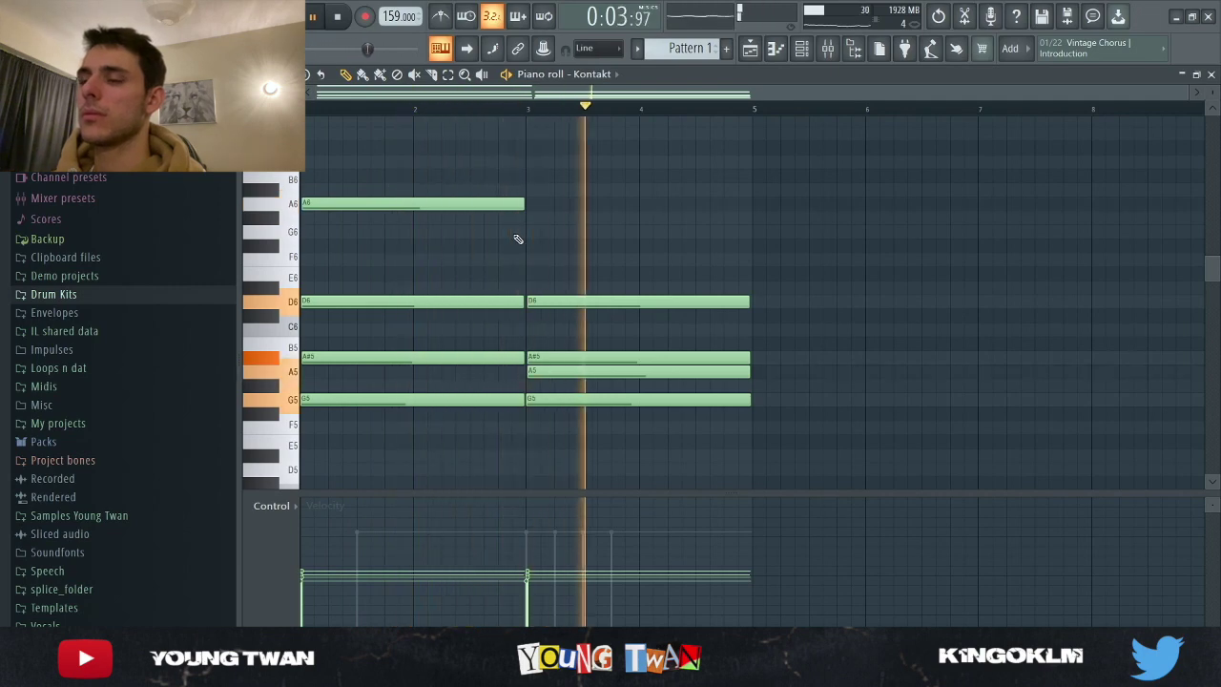
pyautogui.press('space')
pyautogui.scroll(2, 296, 354)
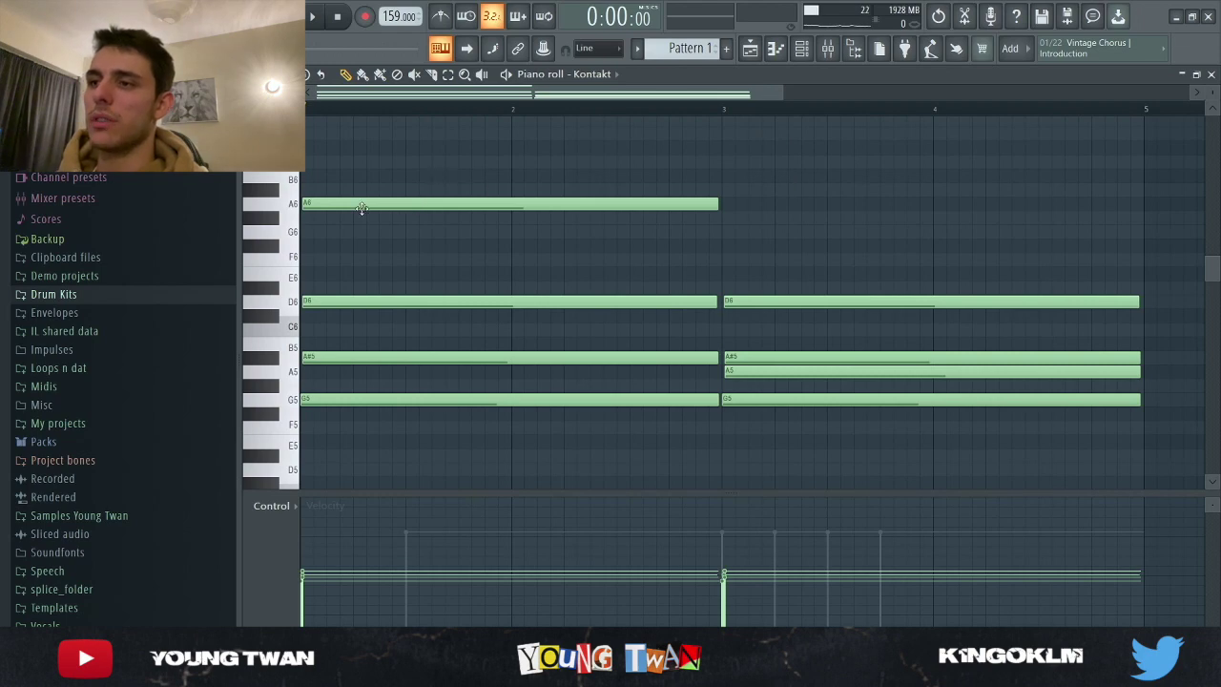
pyautogui.press('F9')
pyautogui.press('F9')
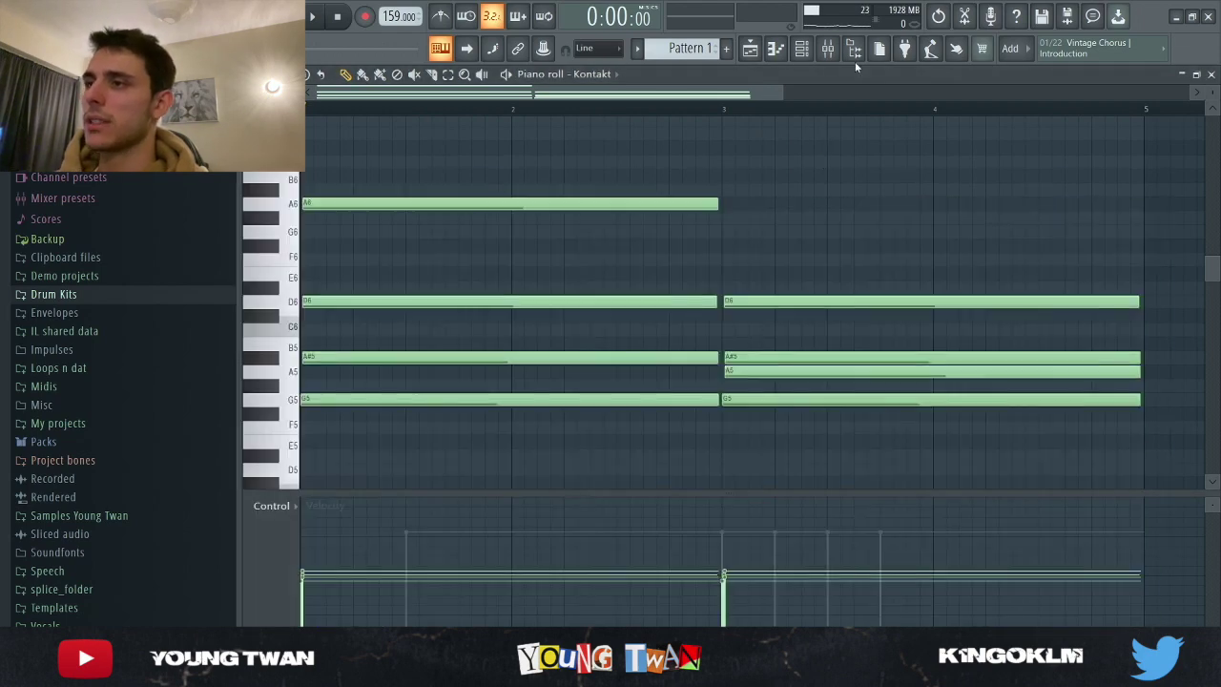
# - Inspect the PLANETEARTH_WHISTLE_PEDALBOARD sample's settings from the playlist and play the arrangement
pyautogui.press('F5')
pyautogui.doubleClick(627, 185)
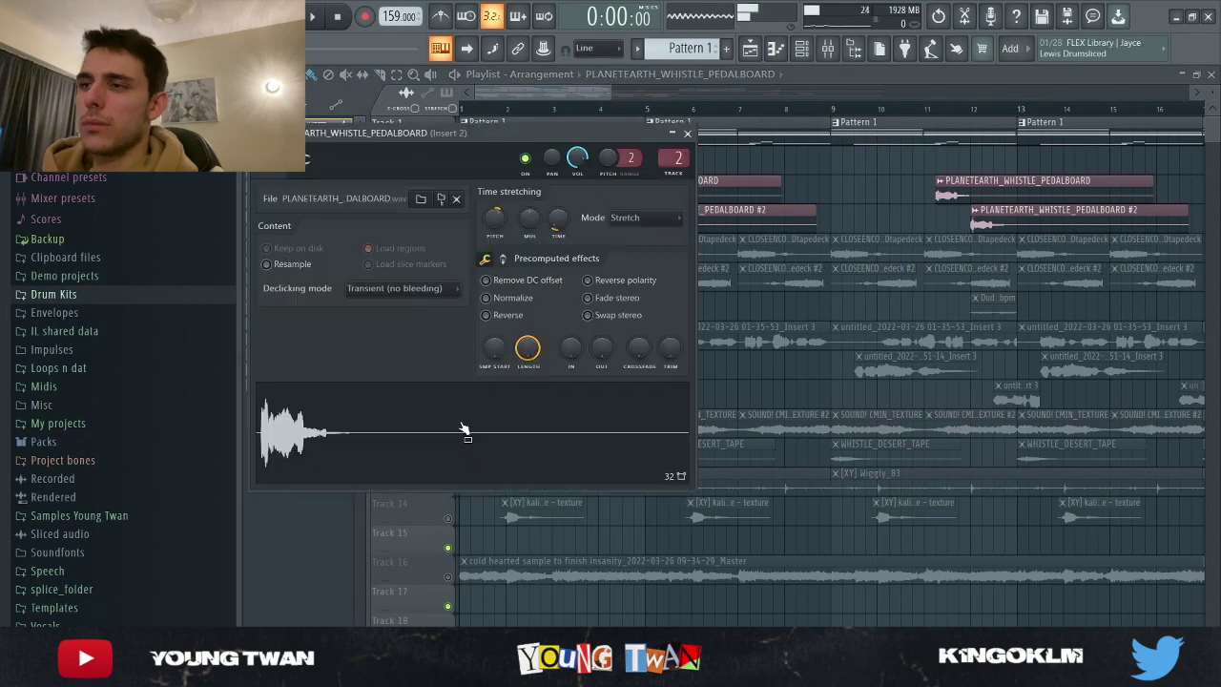
pyautogui.click(687, 133)
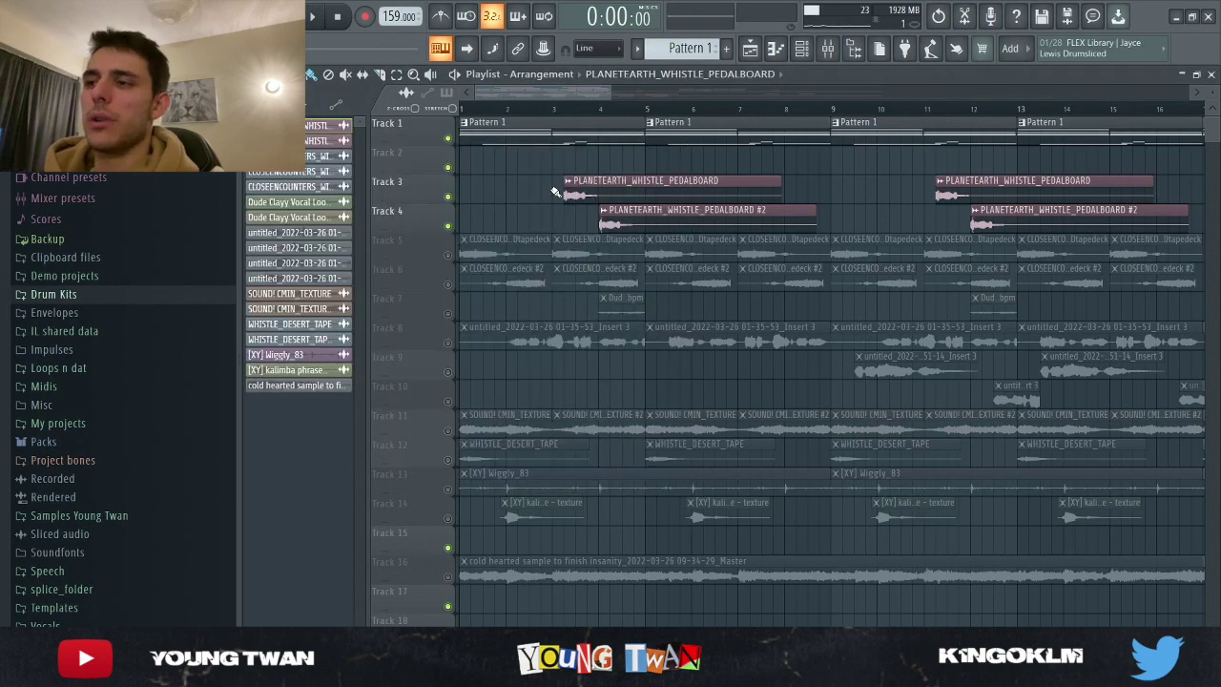
pyautogui.press('space')
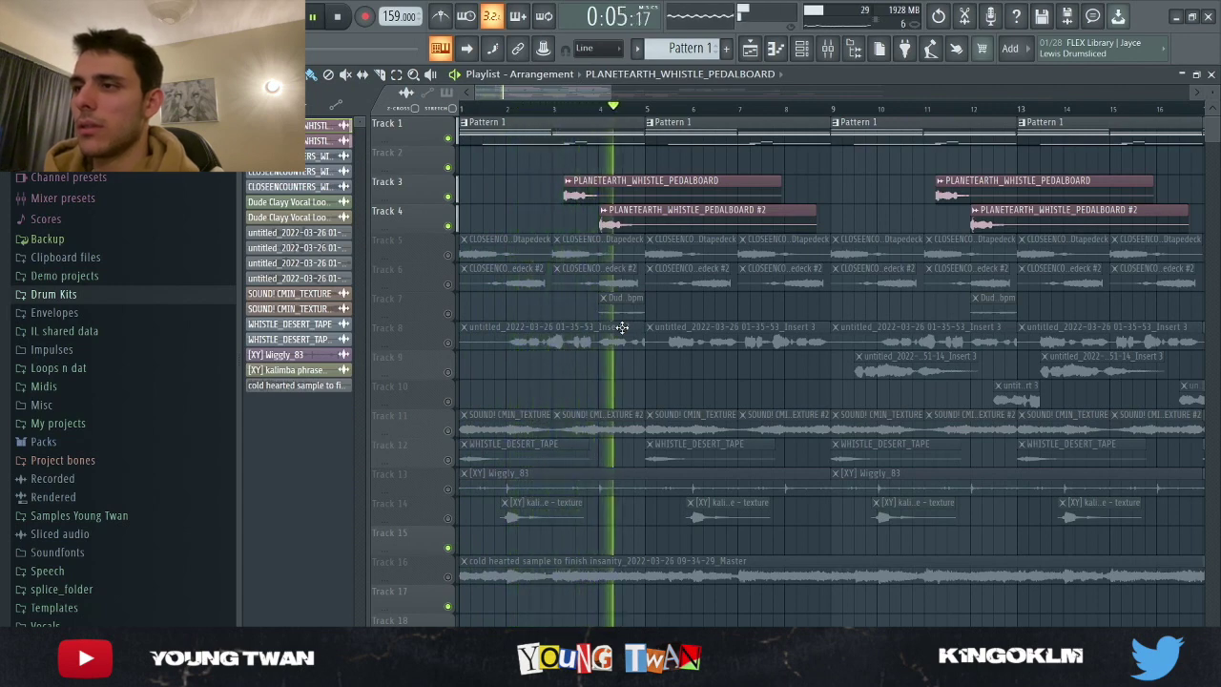
pyautogui.press('space')
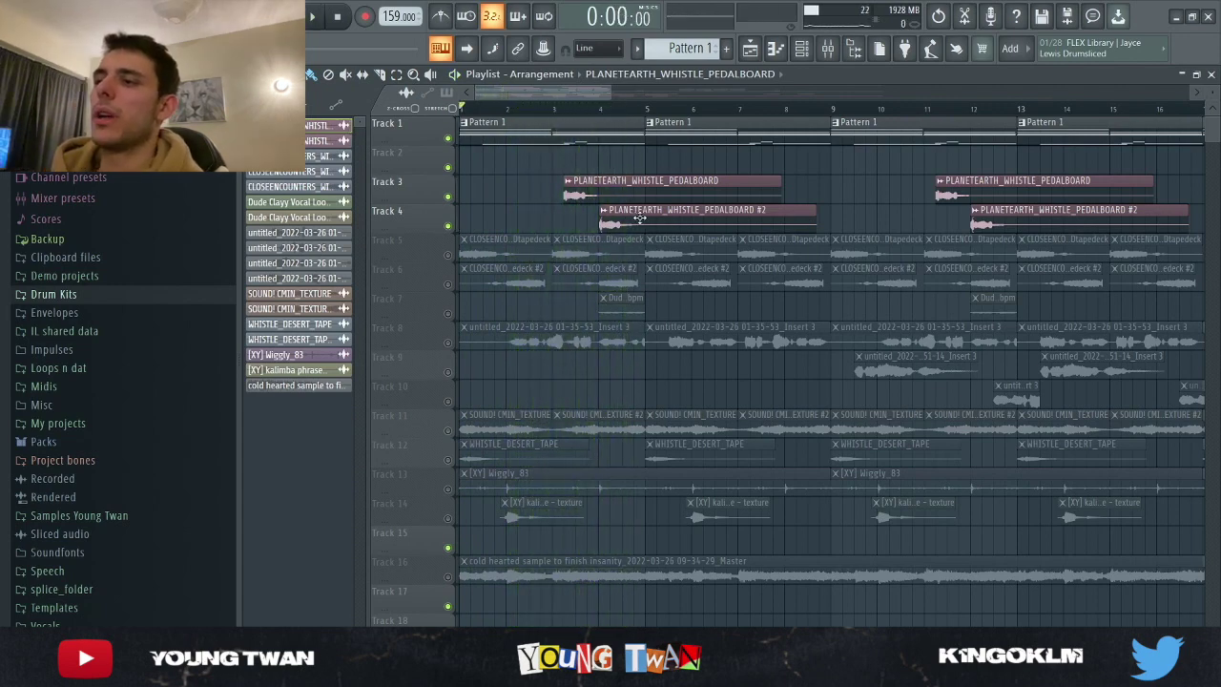
# - Unmute Track 5 and inspect the settings of its CLOSEENCOUNTERS_WINDUPPADtapedeck sample
pyautogui.click(447, 254)
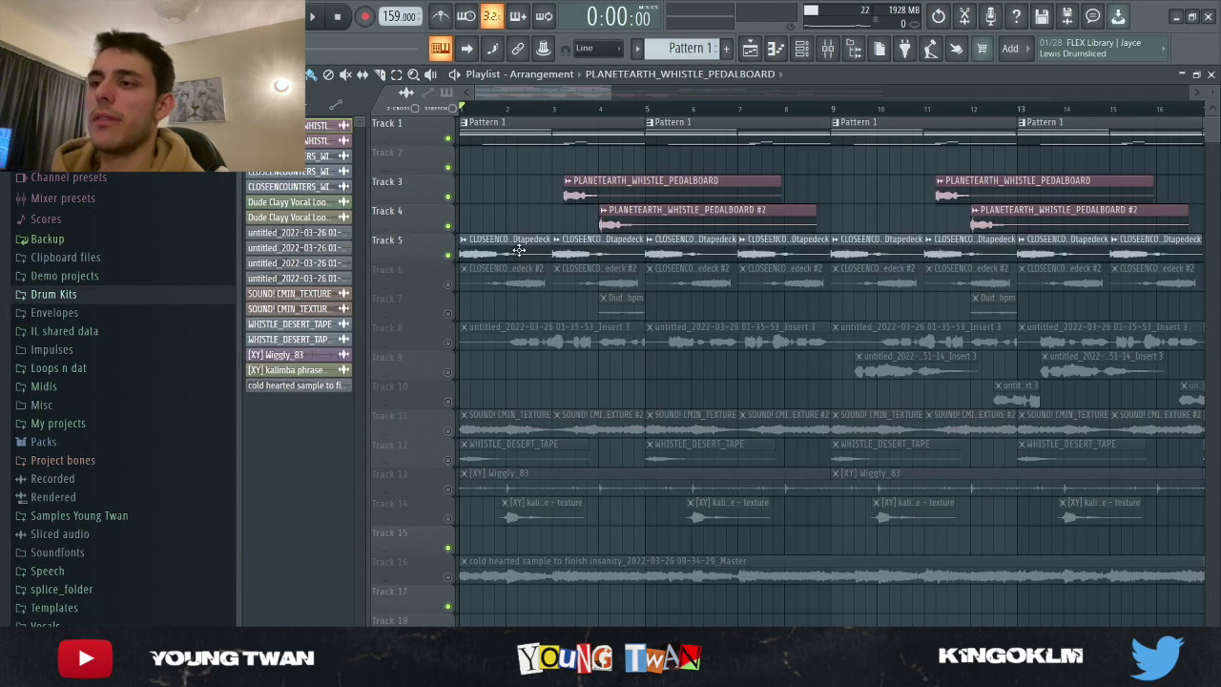
pyautogui.doubleClick(518, 249)
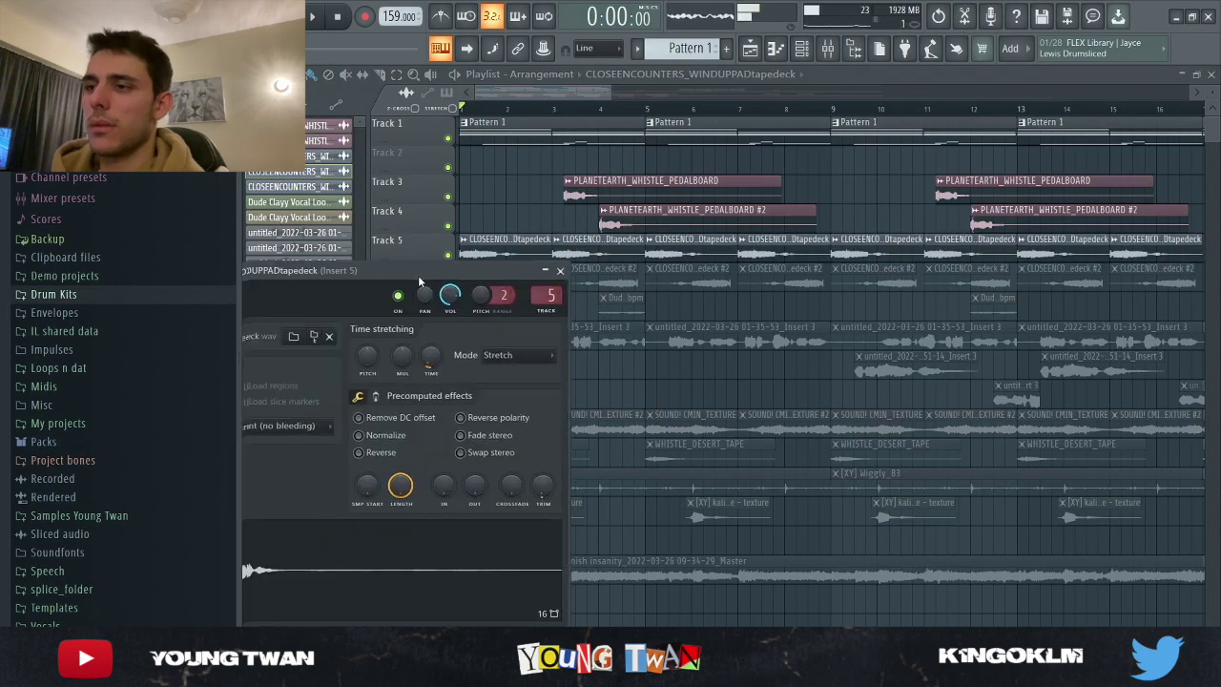
pyautogui.moveTo(520, 283); pyautogui.dragTo(839, 168)
pyautogui.click(876, 167)
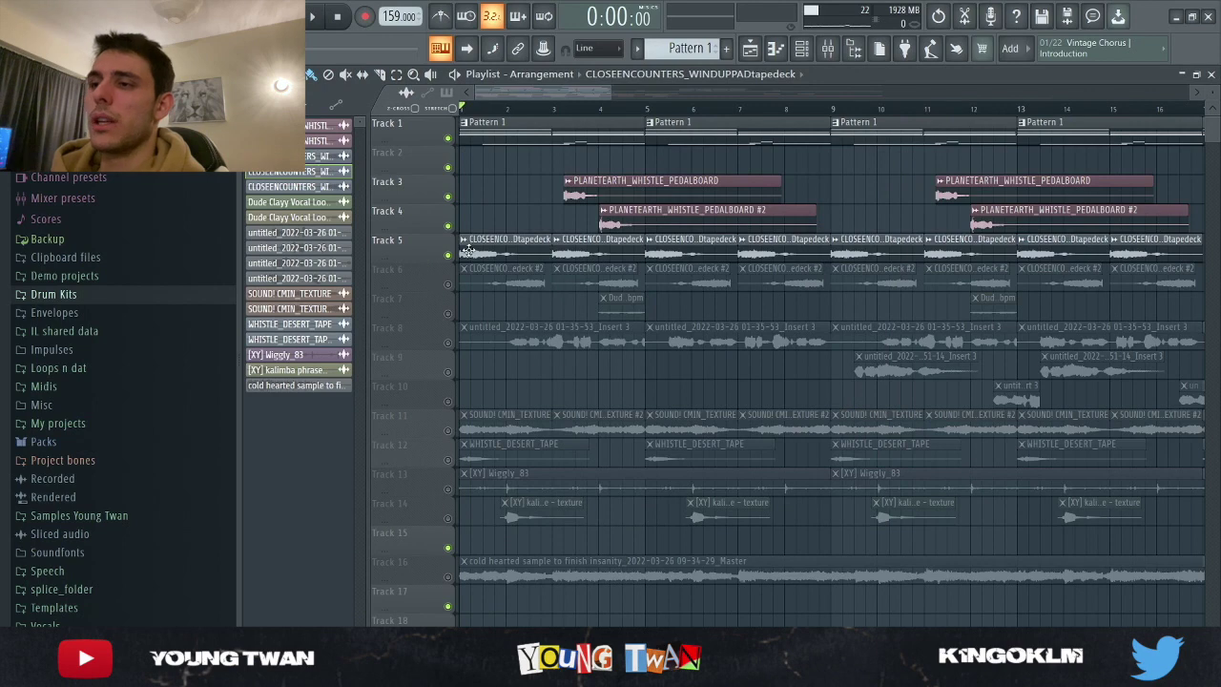
# - Unmute Track 6 and audition its reversed CLOSEENCOUNTERS_WINDUPPADtapedeck #2 sample, checking its settings and playing the arrangement
pyautogui.click(448, 284)
pyautogui.doubleClick(515, 275)
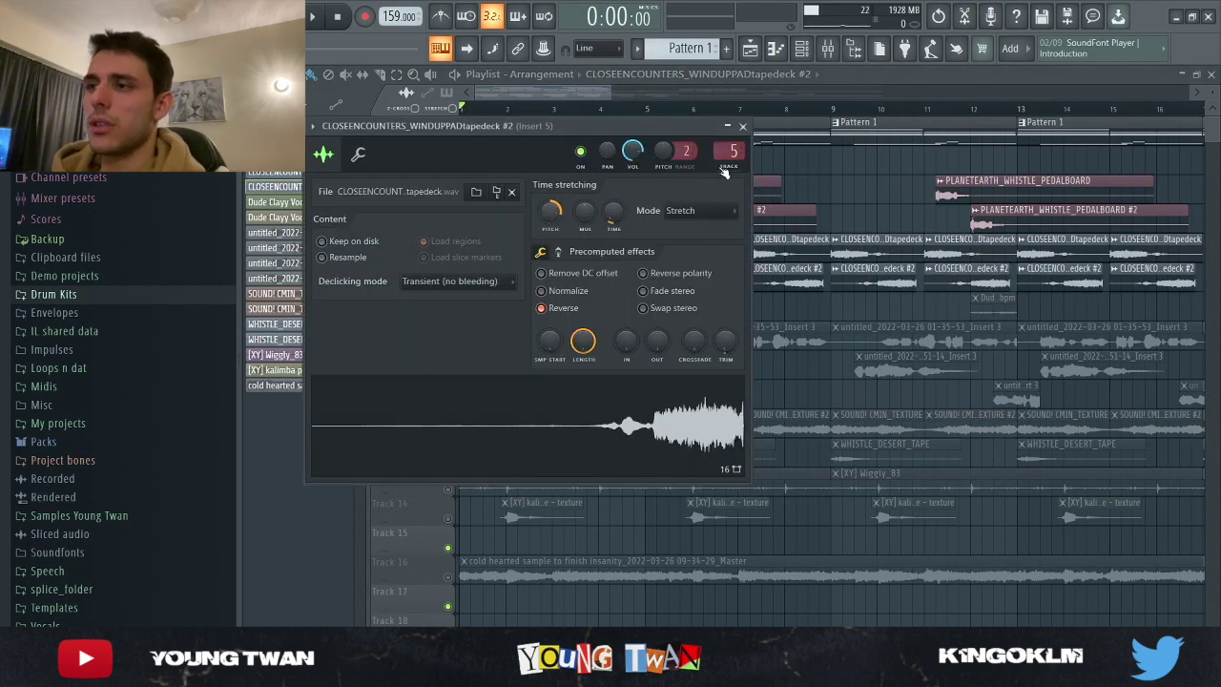
pyautogui.click(743, 127)
pyautogui.press('space')
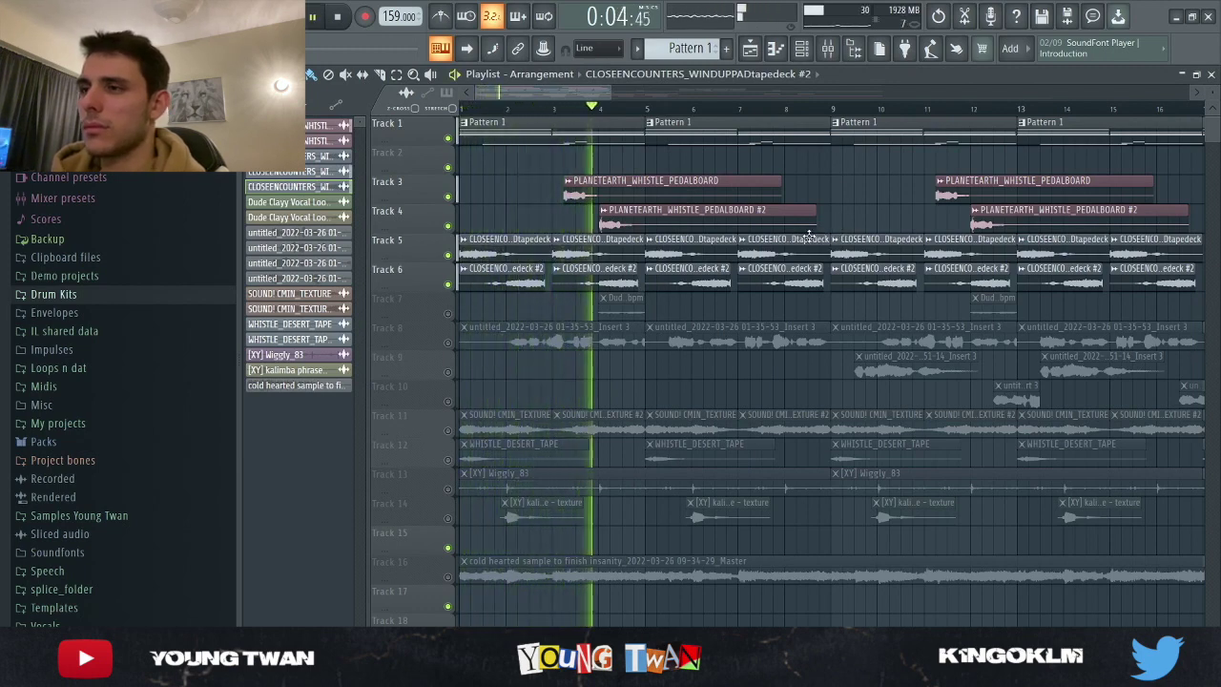
pyautogui.press('space')
# - Unmute Track 7 and play the arrangement from bar 4 to hear its short vocal loop, leaving Track 8 muted
pyautogui.click(447, 342)
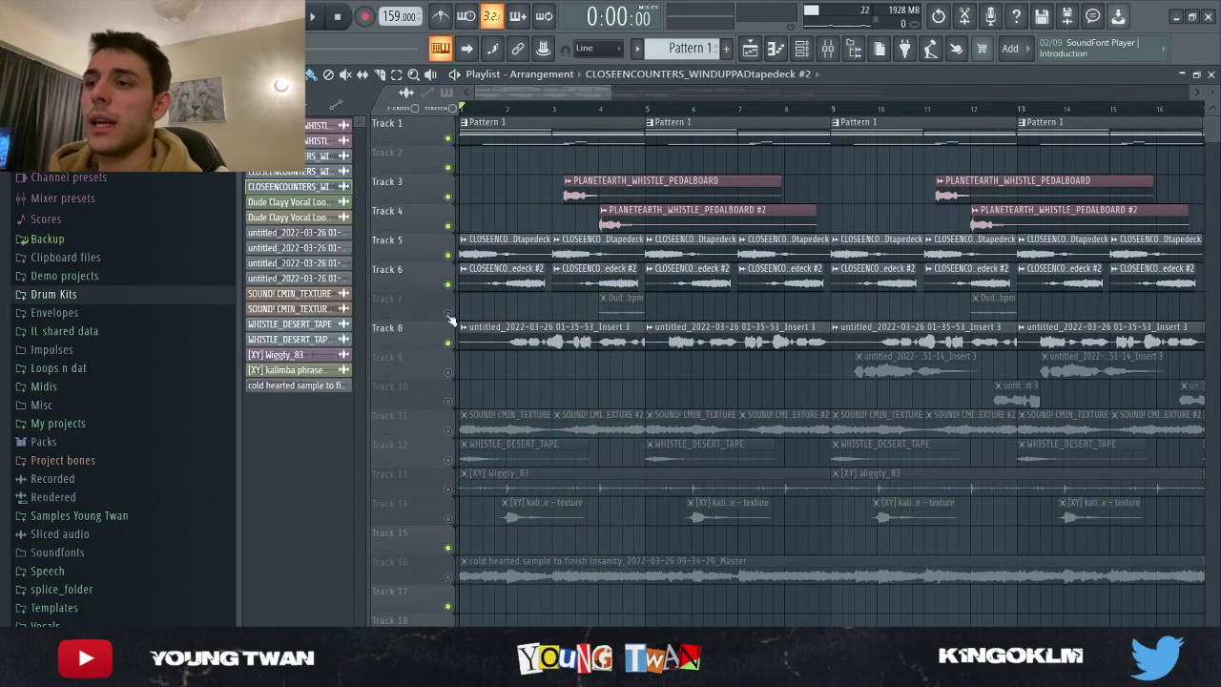
pyautogui.click(447, 314)
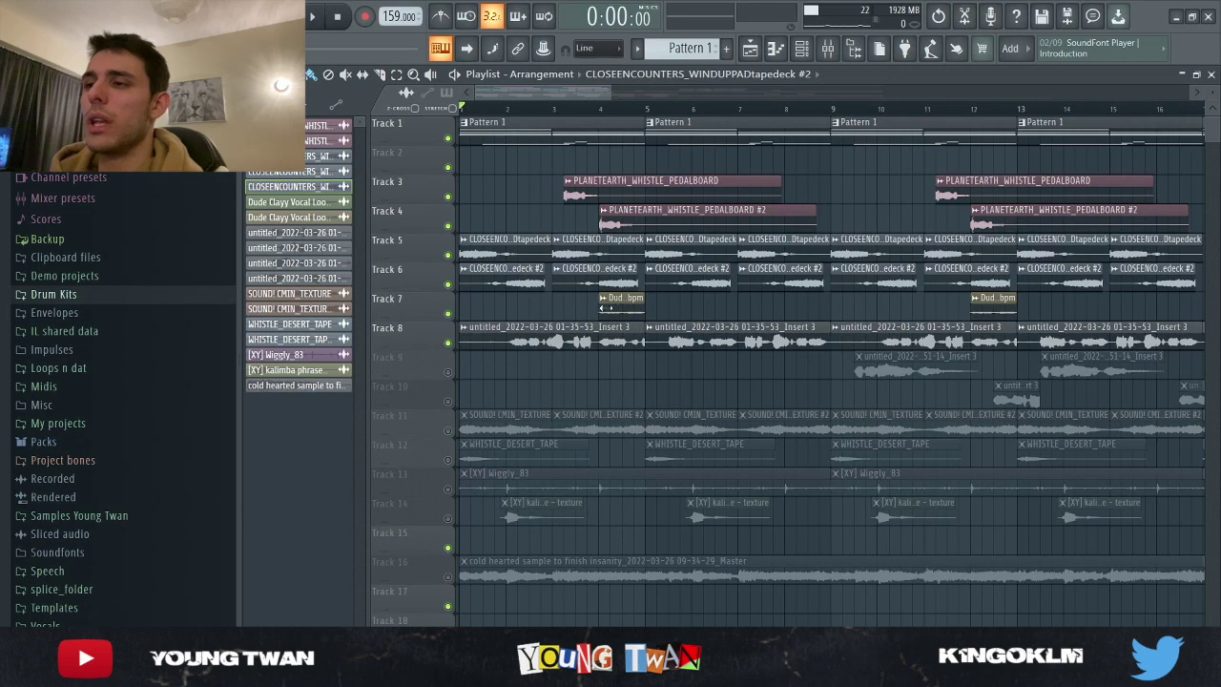
pyautogui.click(598, 111)
pyautogui.press('space')
pyautogui.moveTo(447, 196)
pyautogui.mouseDown()
pyautogui.moveTo(447, 284)
pyautogui.moveTo(447, 197)
pyautogui.mouseUp()
pyautogui.press('space')
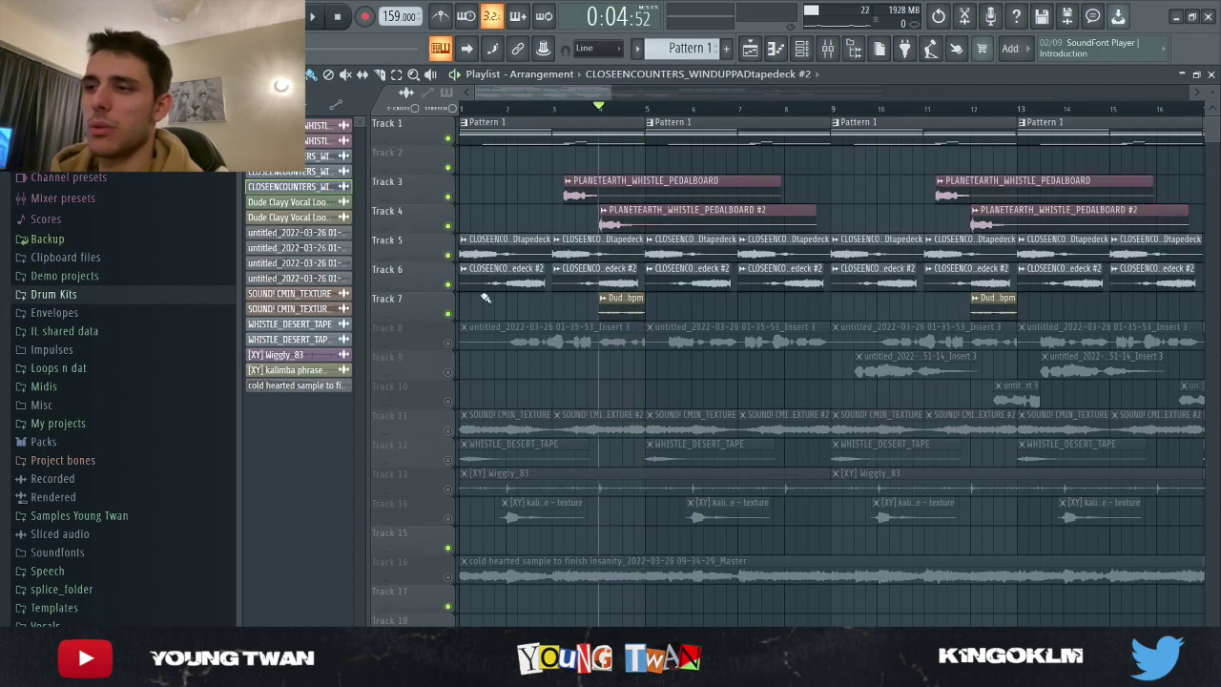
# - Inspect the Track 8 sample's settings and its LittleAlterBoy, FabFilter Pro-Q 3 and ValhallaRoom effects, and play the arrangement with Track 8 unmuted
pyautogui.doubleClick(534, 334)
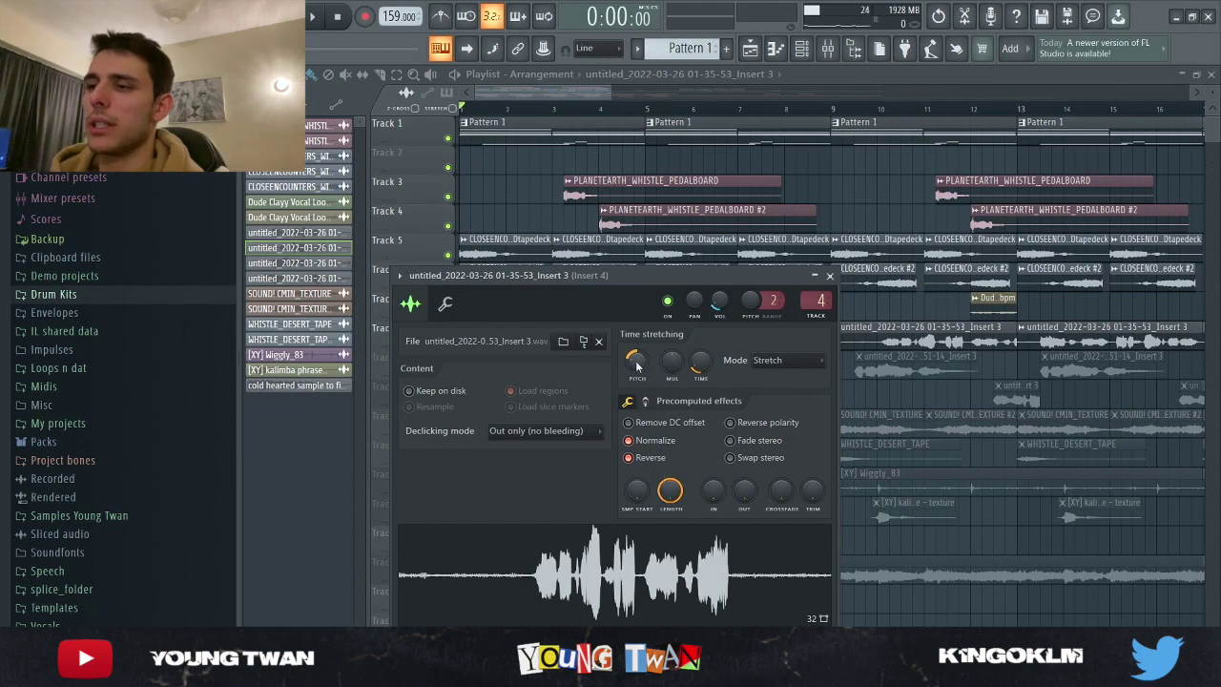
pyautogui.press('F9')
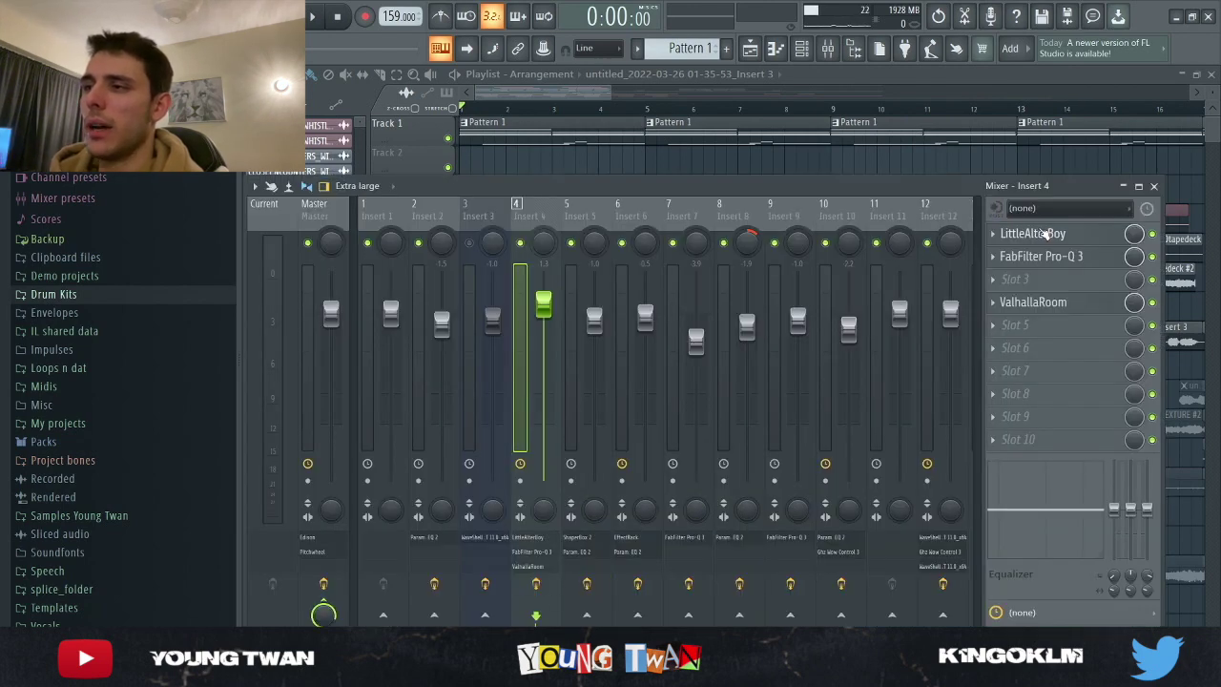
pyautogui.click(1019, 234)
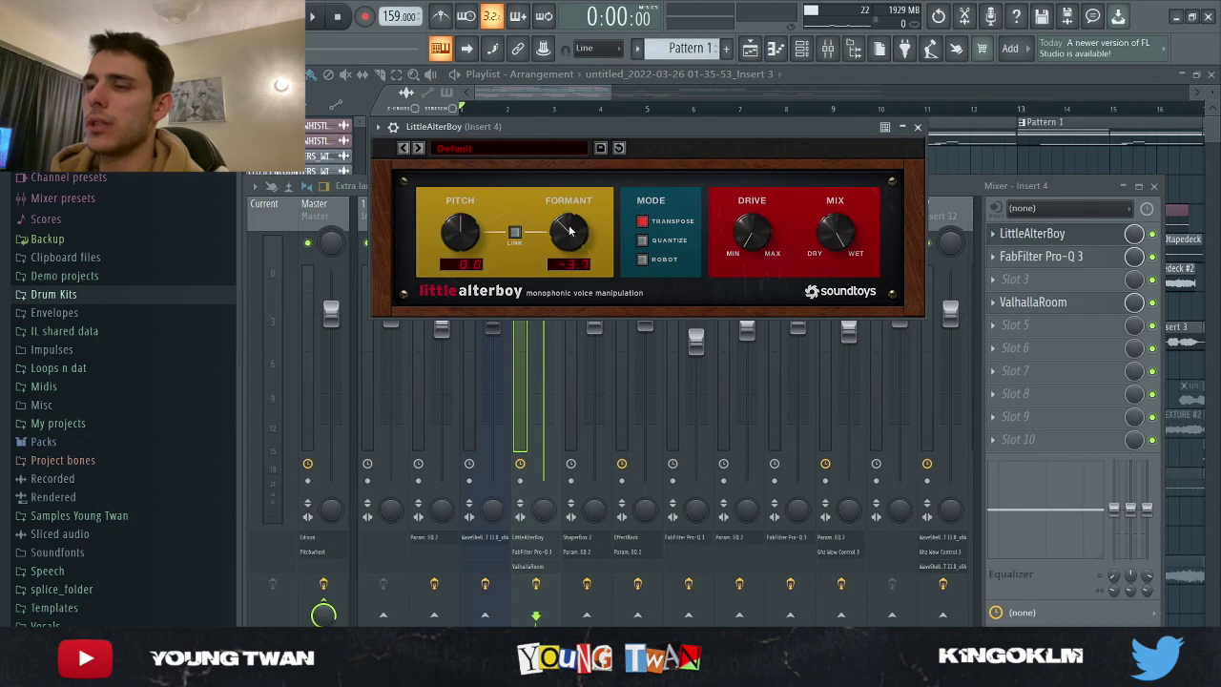
pyautogui.click(1097, 256)
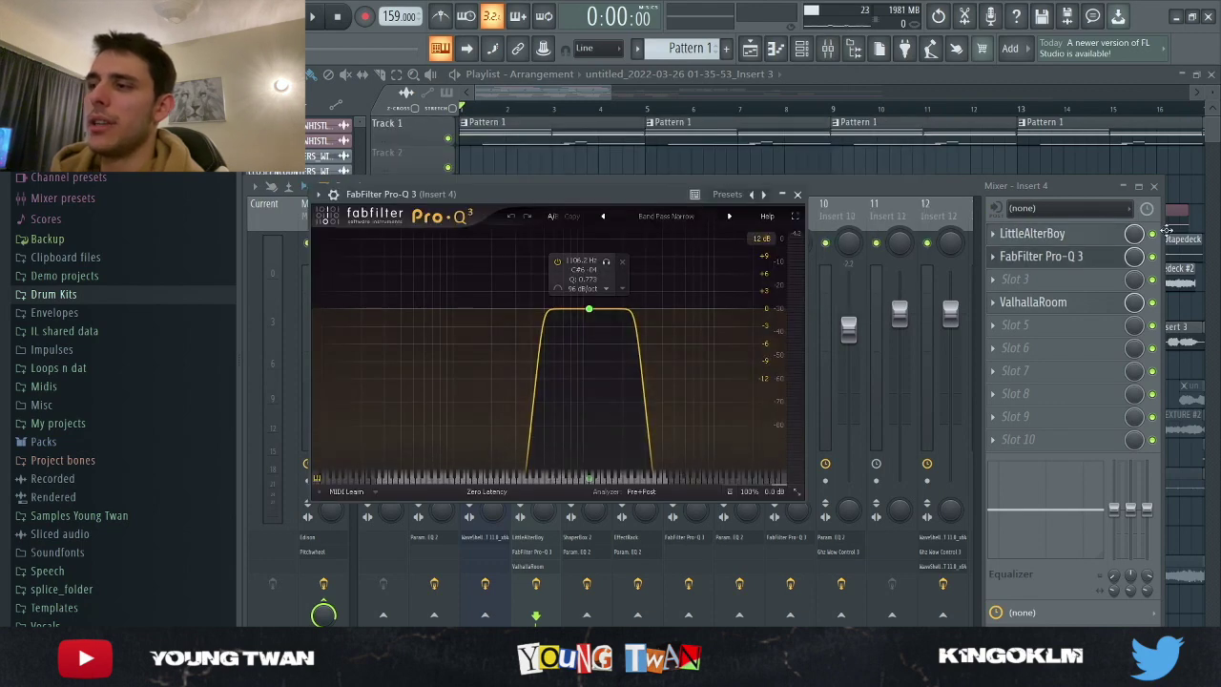
pyautogui.click(1070, 257)
pyautogui.click(1033, 302)
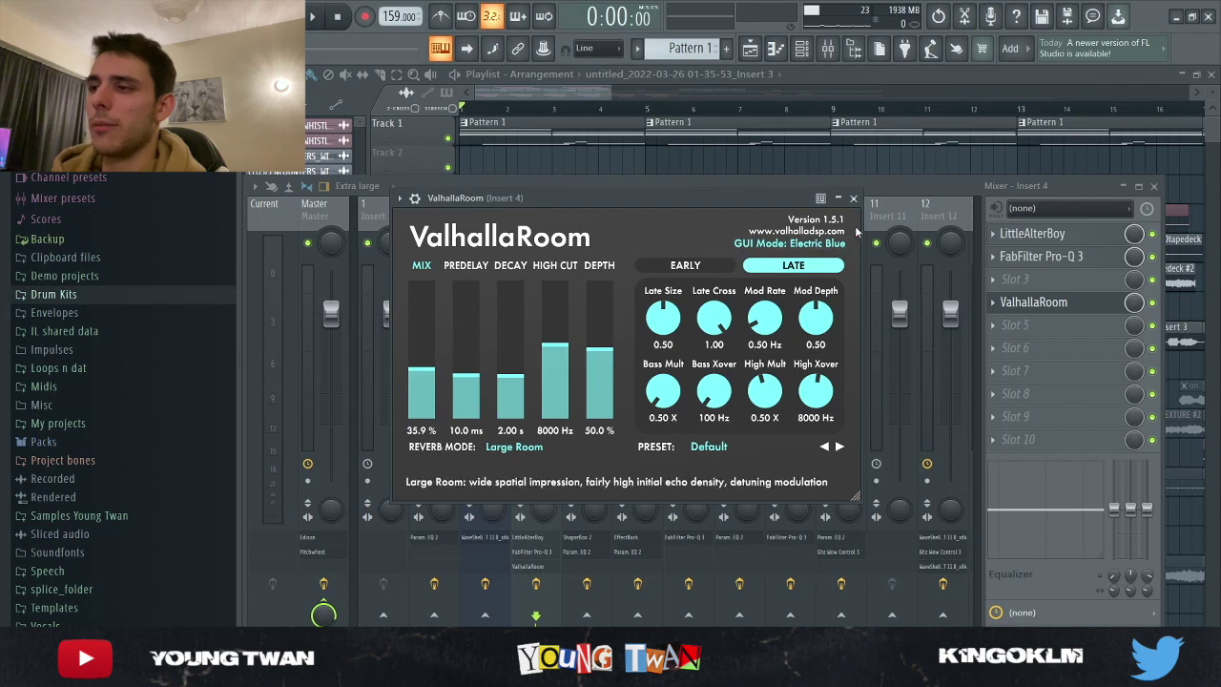
pyautogui.press('F5')
pyautogui.press('space')
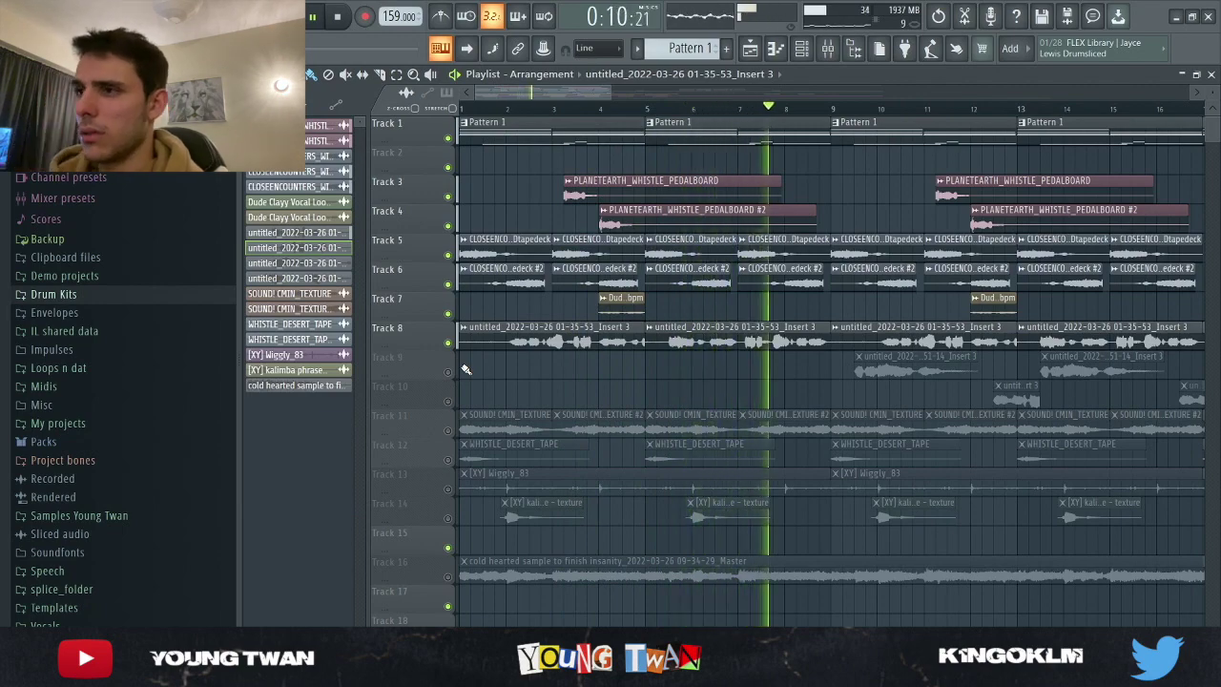
# - Unmute Tracks 9 and 10, inspecting the settings of their samples, and play the arrangement from bar 9
pyautogui.scroll(-2, 471, 366)
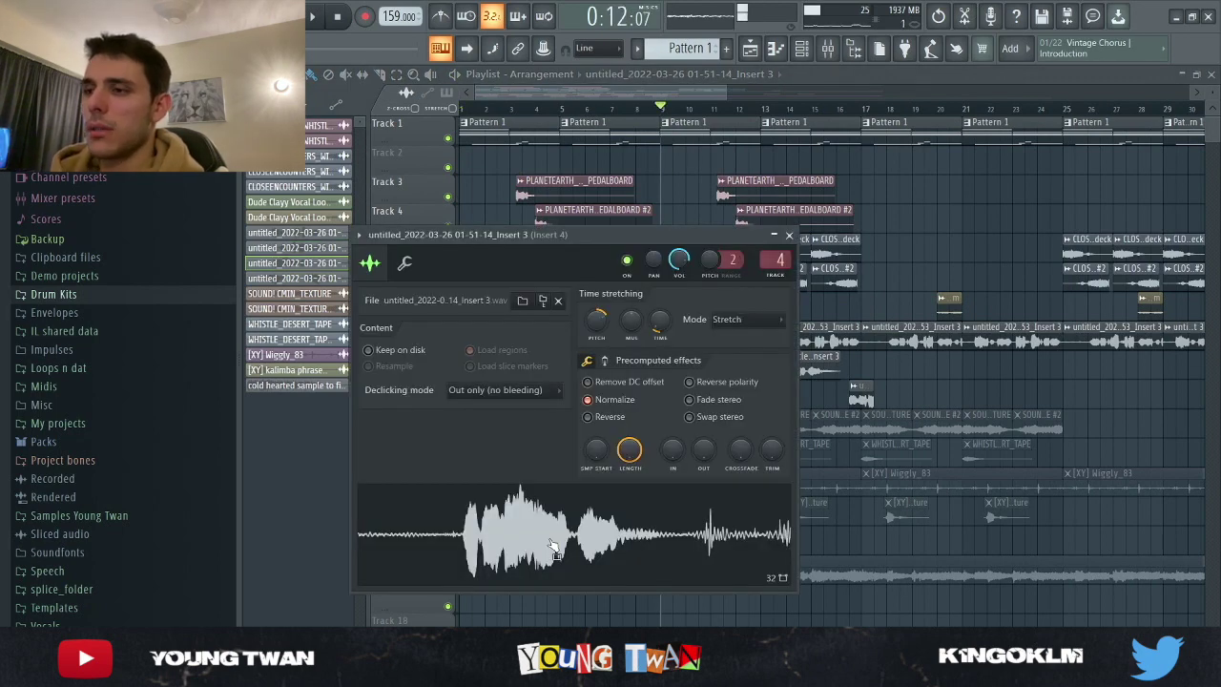
pyautogui.click(790, 236)
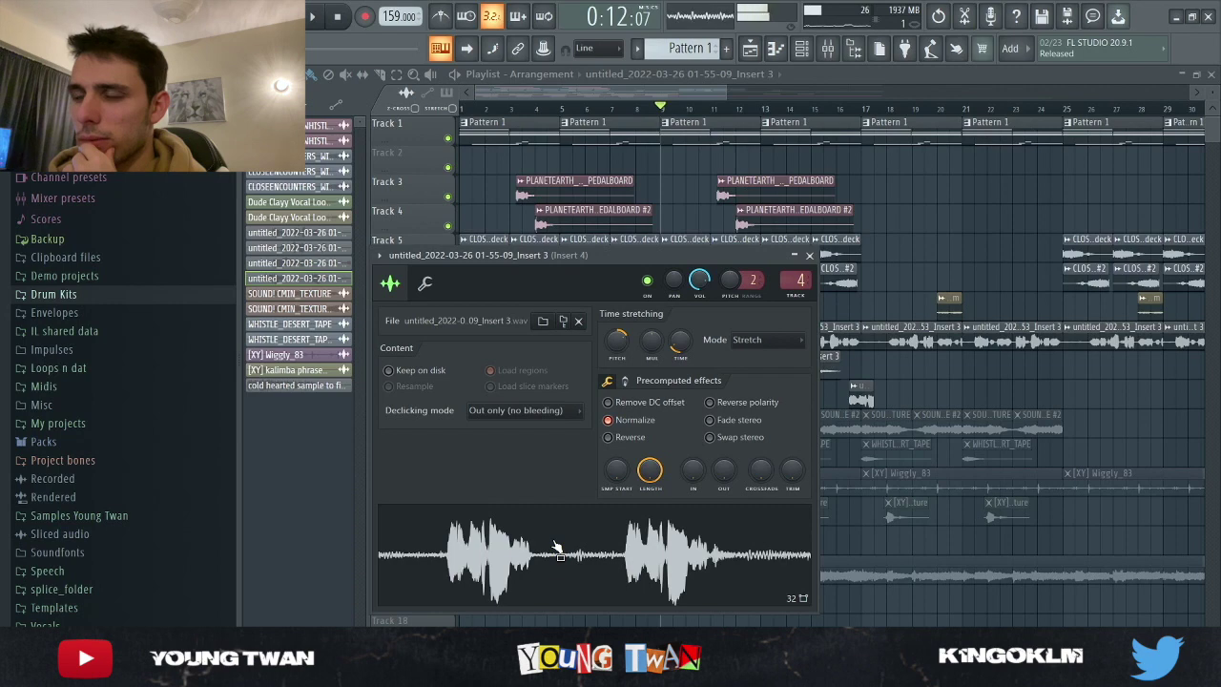
pyautogui.press('Escape')
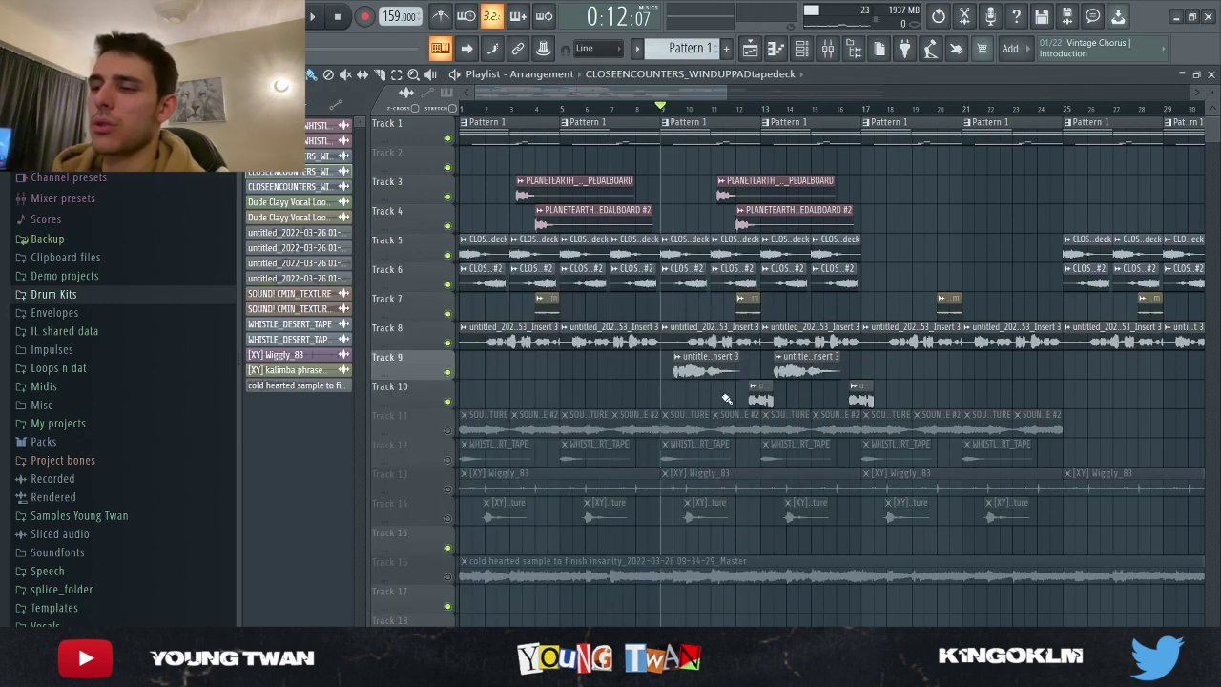
pyautogui.press('space')
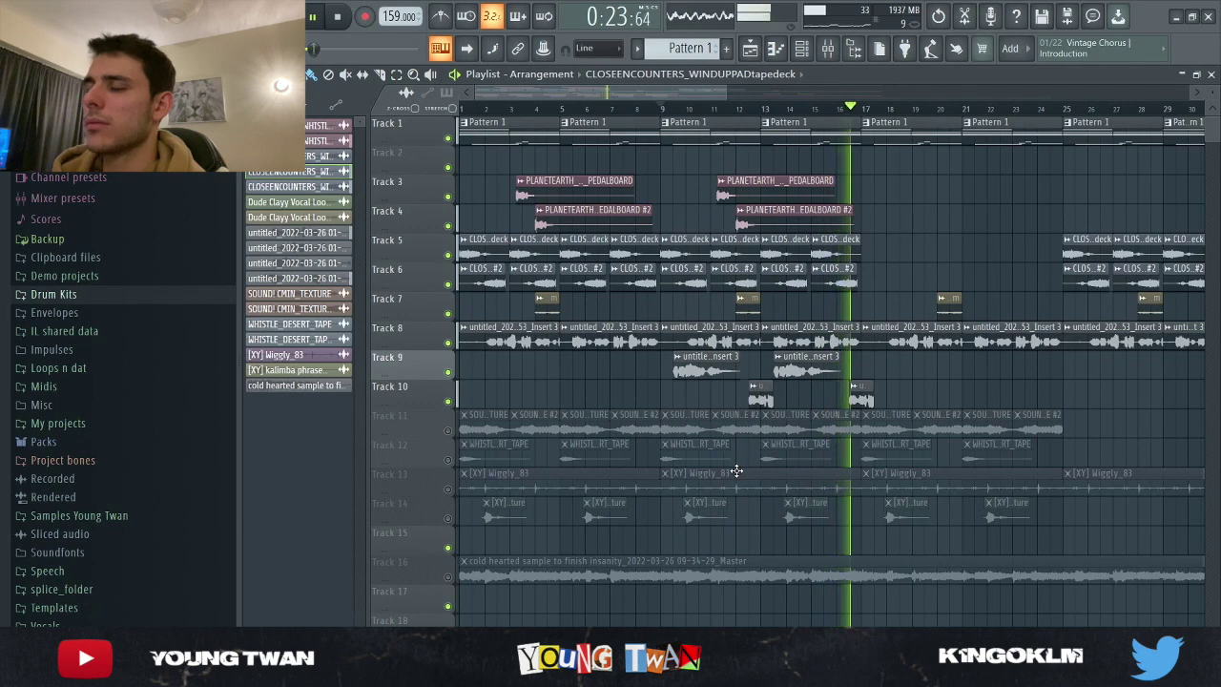
pyautogui.press('space')
# - Inspect the ShaperBox 2 panning and the Fruity parametric EQ 2 curve on mixer Insert 5
pyautogui.press('F9')
pyautogui.click(1035, 237)
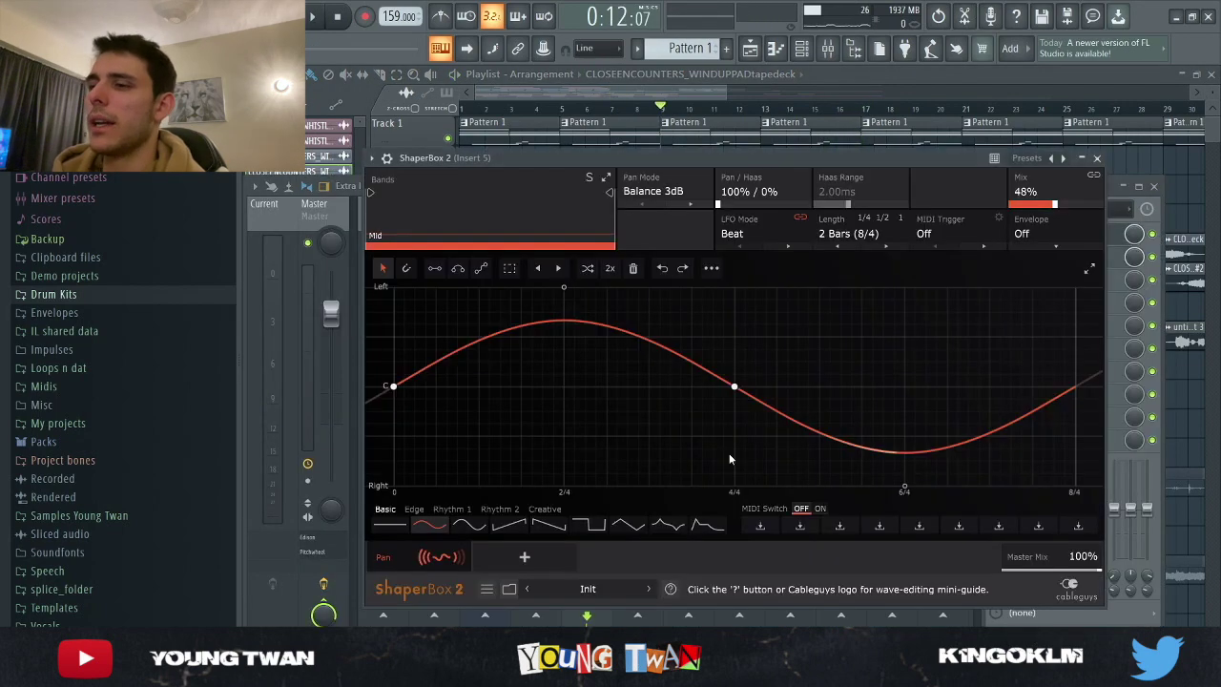
pyautogui.click(1097, 158)
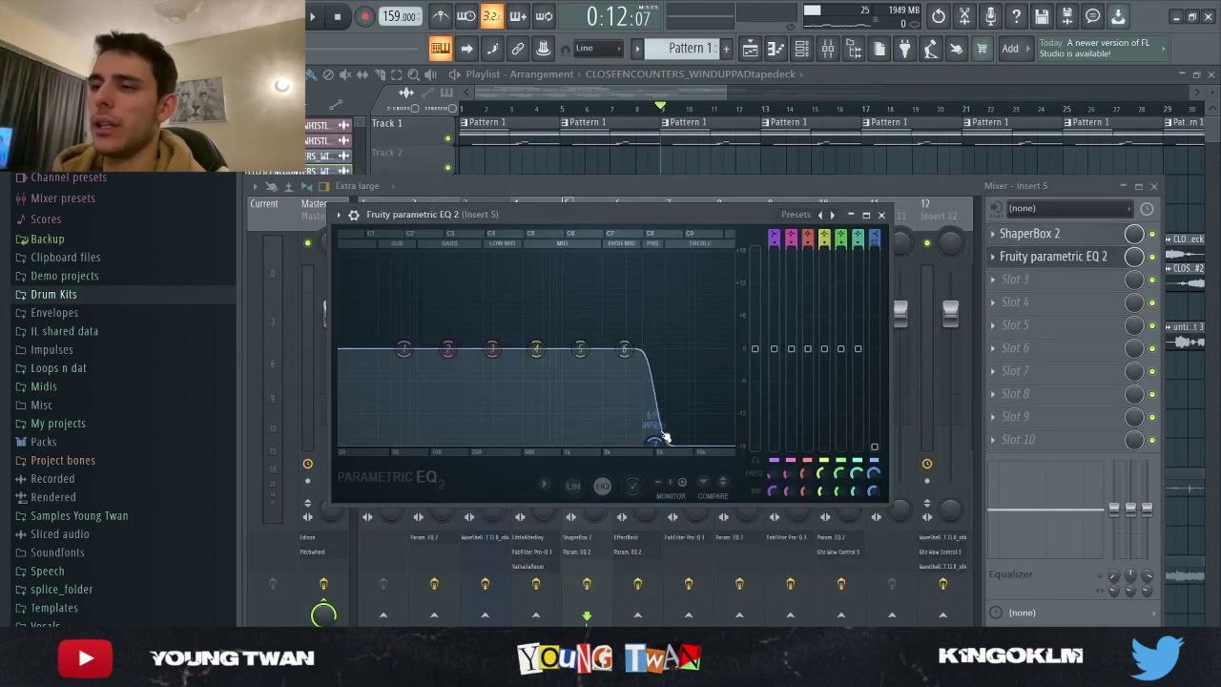
pyautogui.click(882, 215)
pyautogui.press('F9')
# - Solo Track 11 and inspect its SOUND! CMIN_TEXTURE sample's settings and the FabFilter Pro-Q 3 filter on Insert 7
pyautogui.rightClick(450, 436)
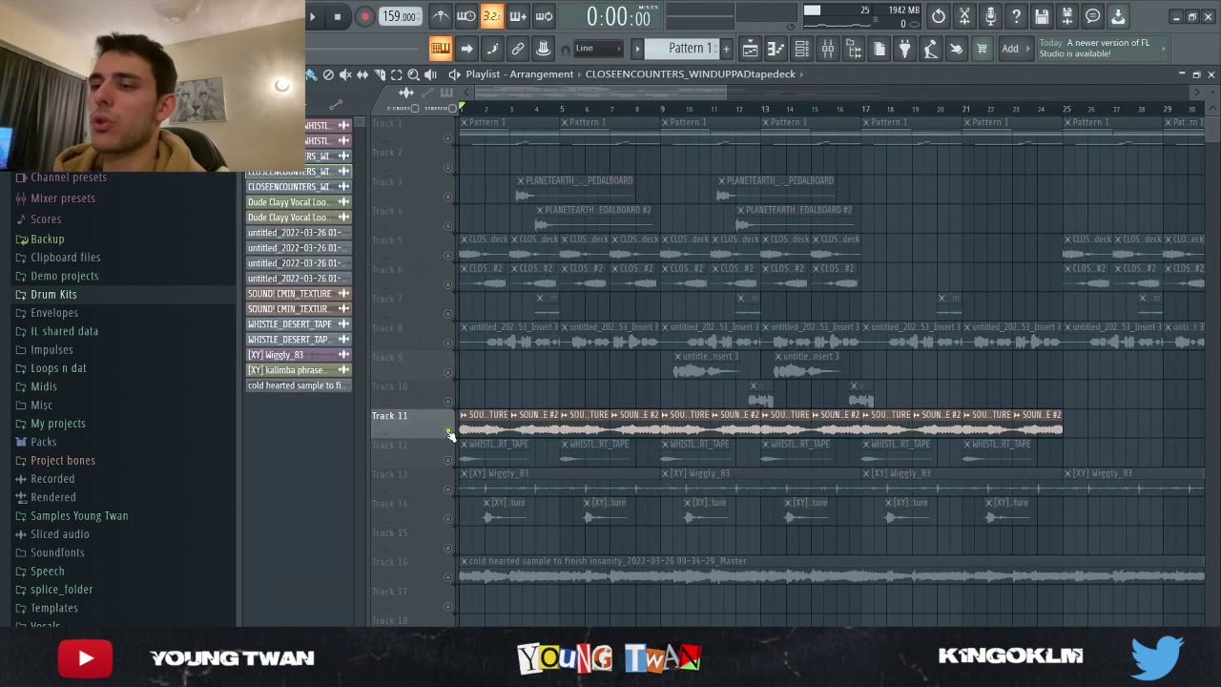
pyautogui.doubleClick(491, 420)
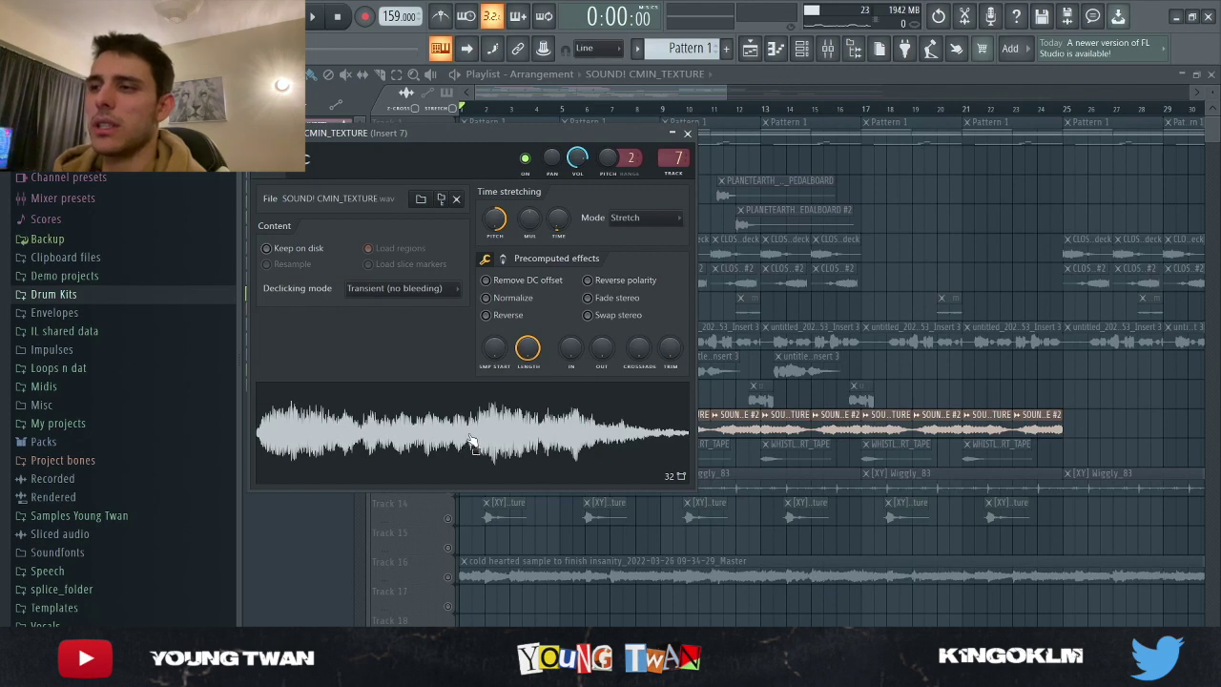
pyautogui.click(440, 423)
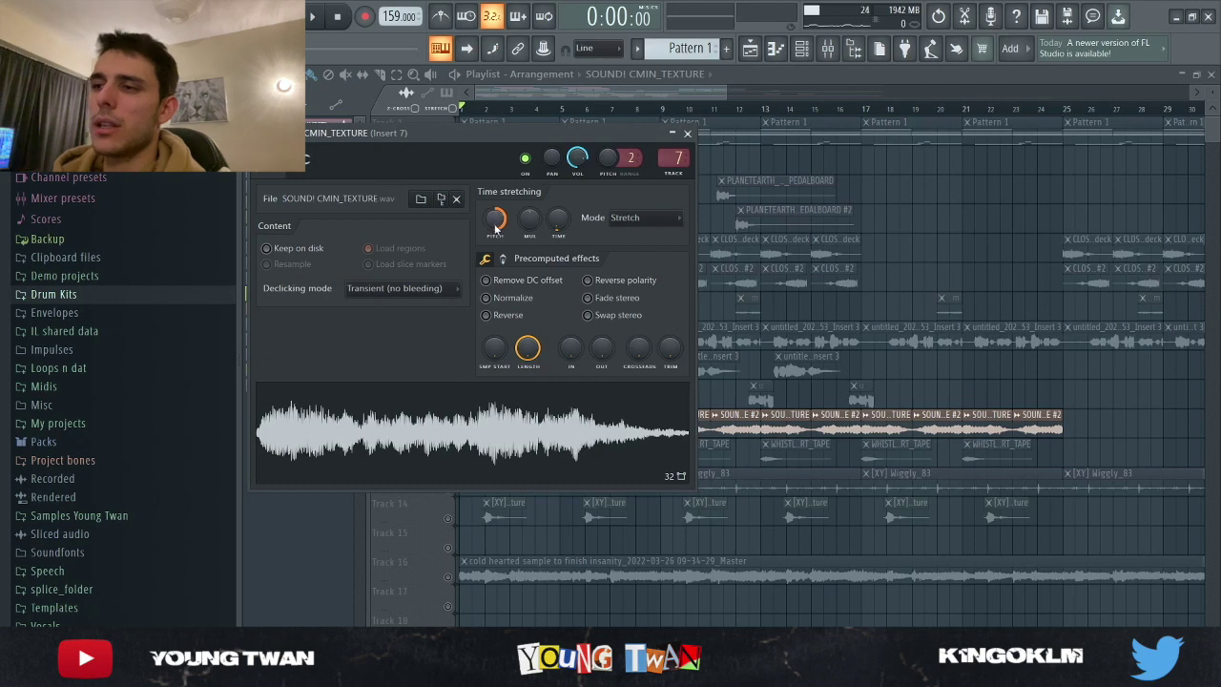
pyautogui.click(686, 133)
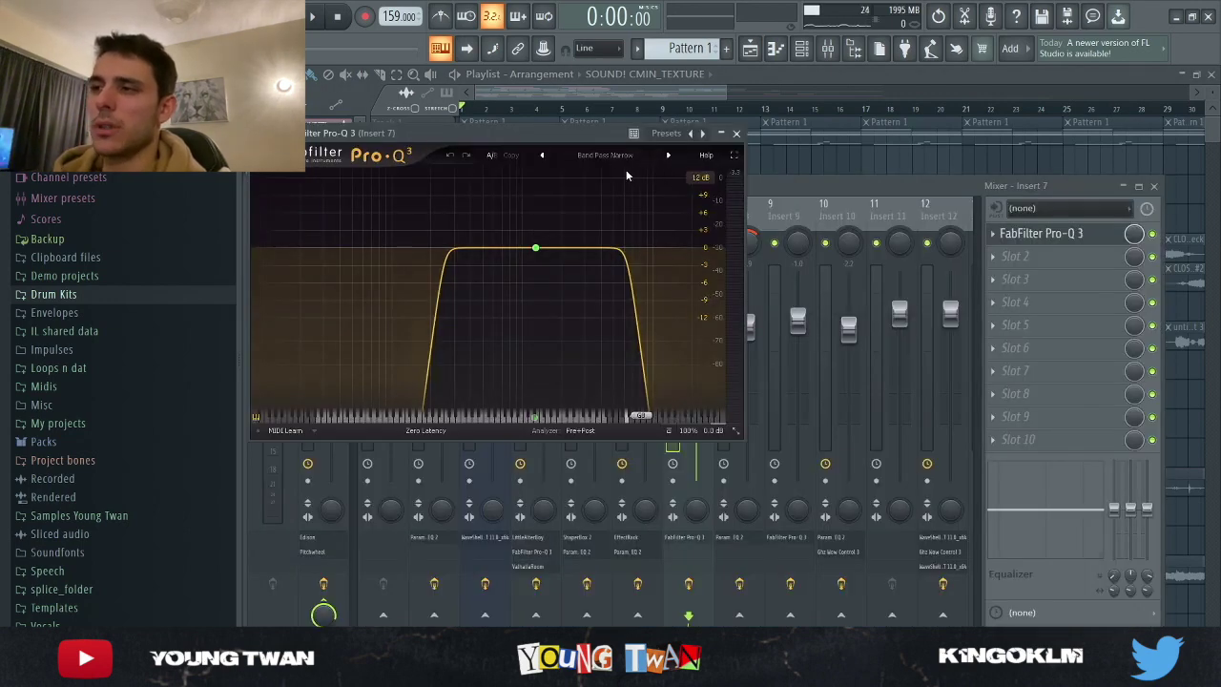
pyautogui.click(736, 133)
# - Compare the SOUND! CMIN_TEXTURE sample with its reversed #2 copy and route the #2 copy to mixer track 8
pyautogui.click(720, 162)
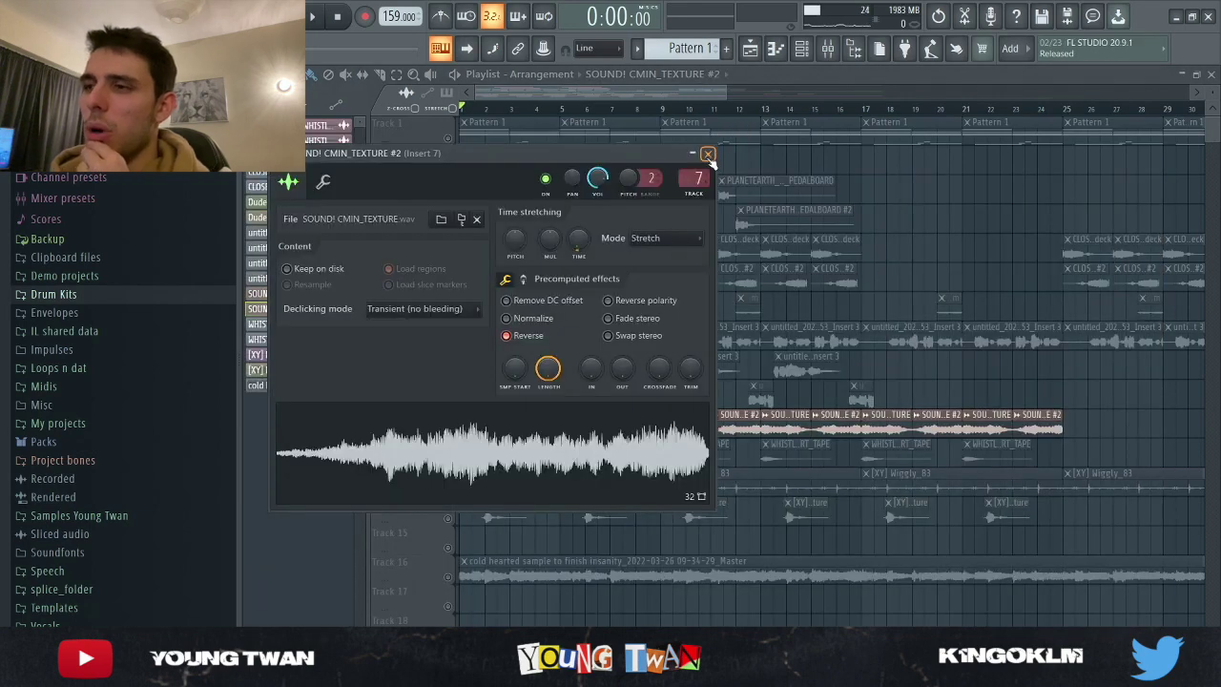
pyautogui.click(706, 155)
pyautogui.doubleClick(482, 409)
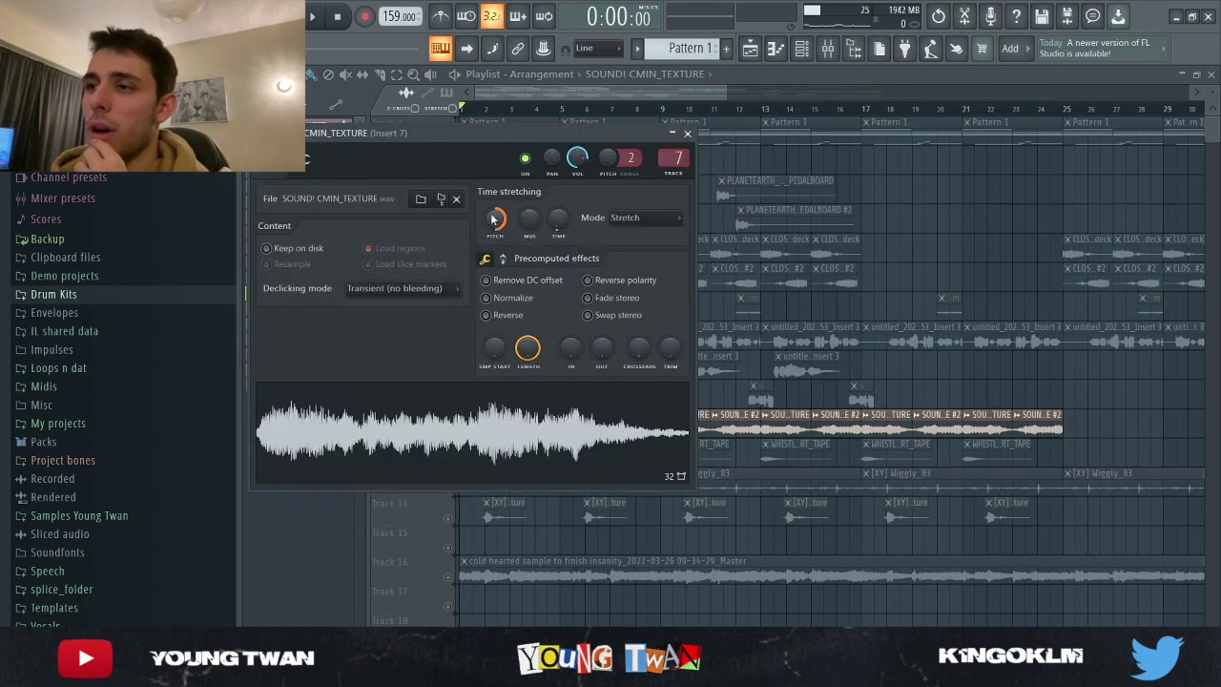
pyautogui.click(686, 132)
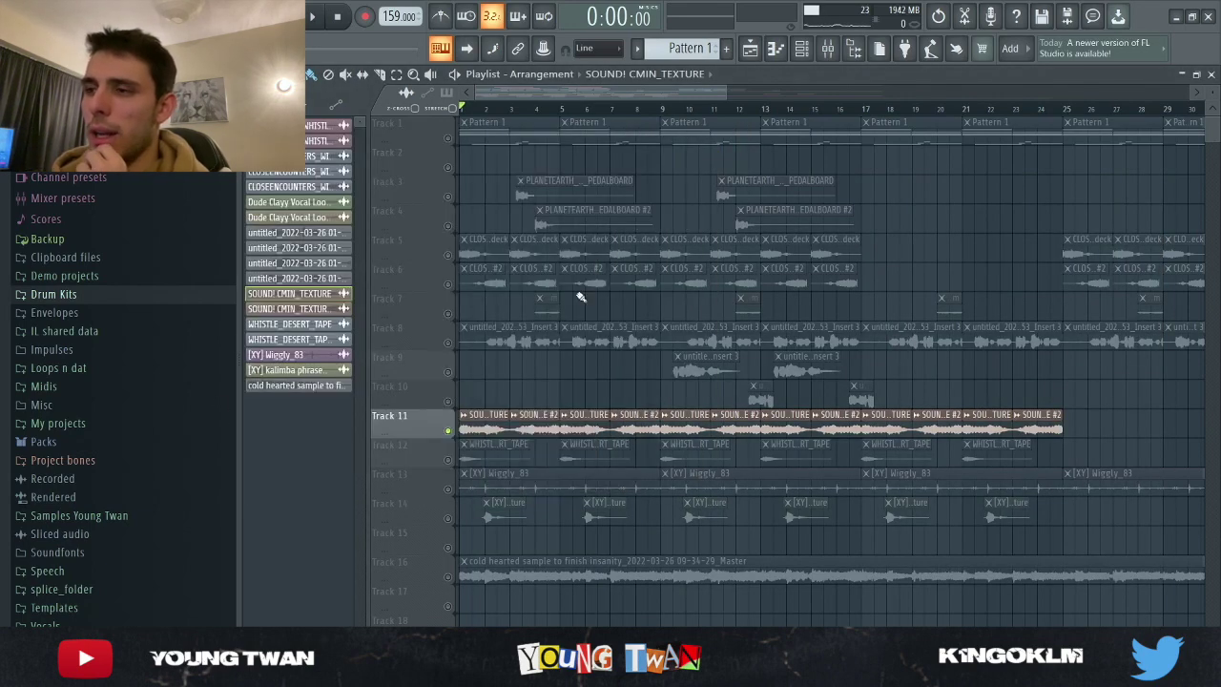
pyautogui.doubleClick(523, 415)
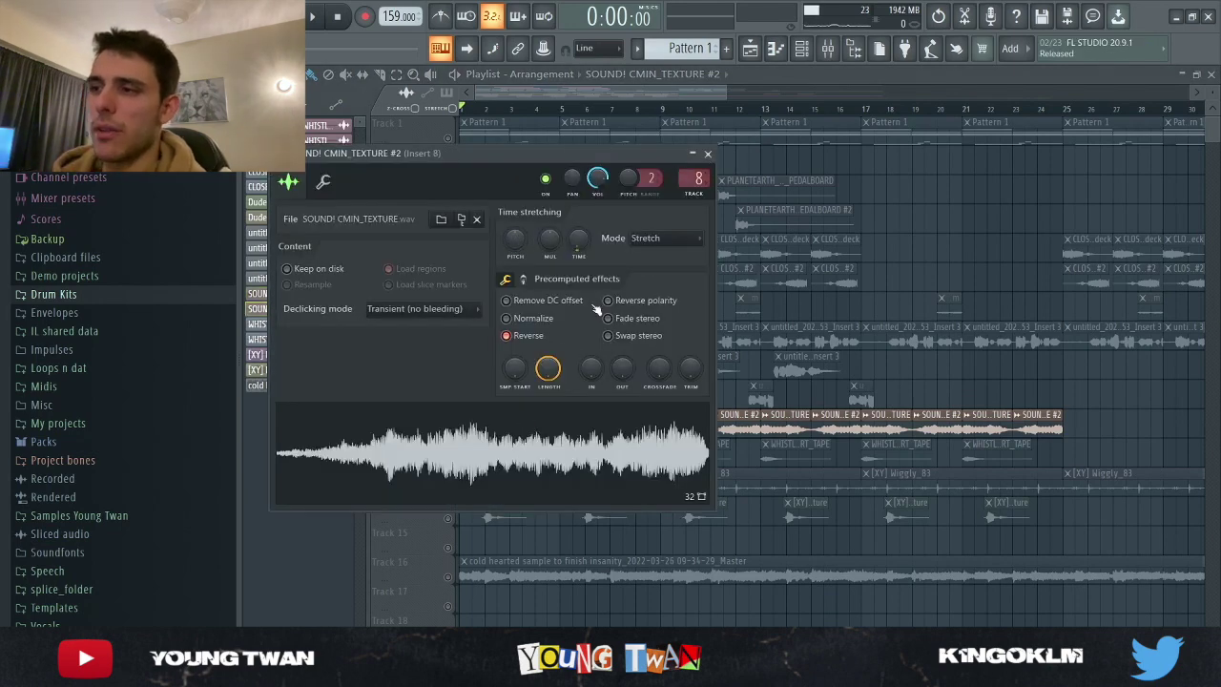
# - Play Track 11 on its own, end its solo, and play the arrangement with all previously enabled tracks
pyautogui.click(707, 153)
pyautogui.press('space')
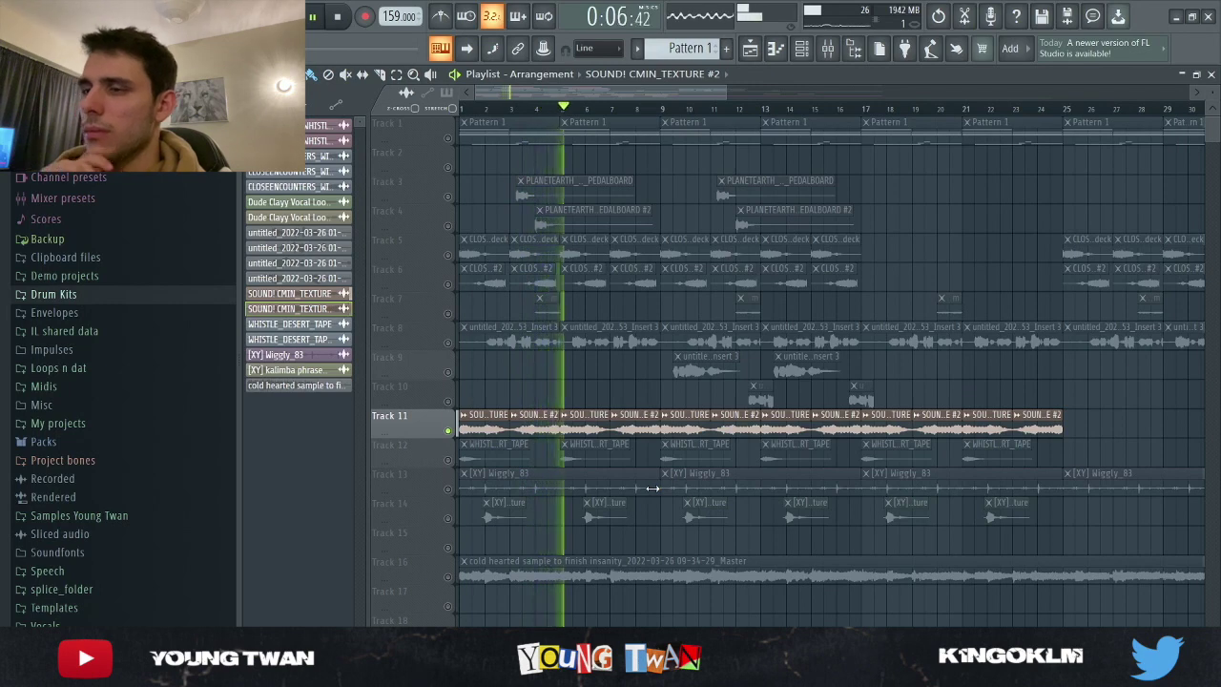
pyautogui.keyDown('ctrl'); pyautogui.click(448, 430); pyautogui.keyUp('ctrl')
pyautogui.press('space')
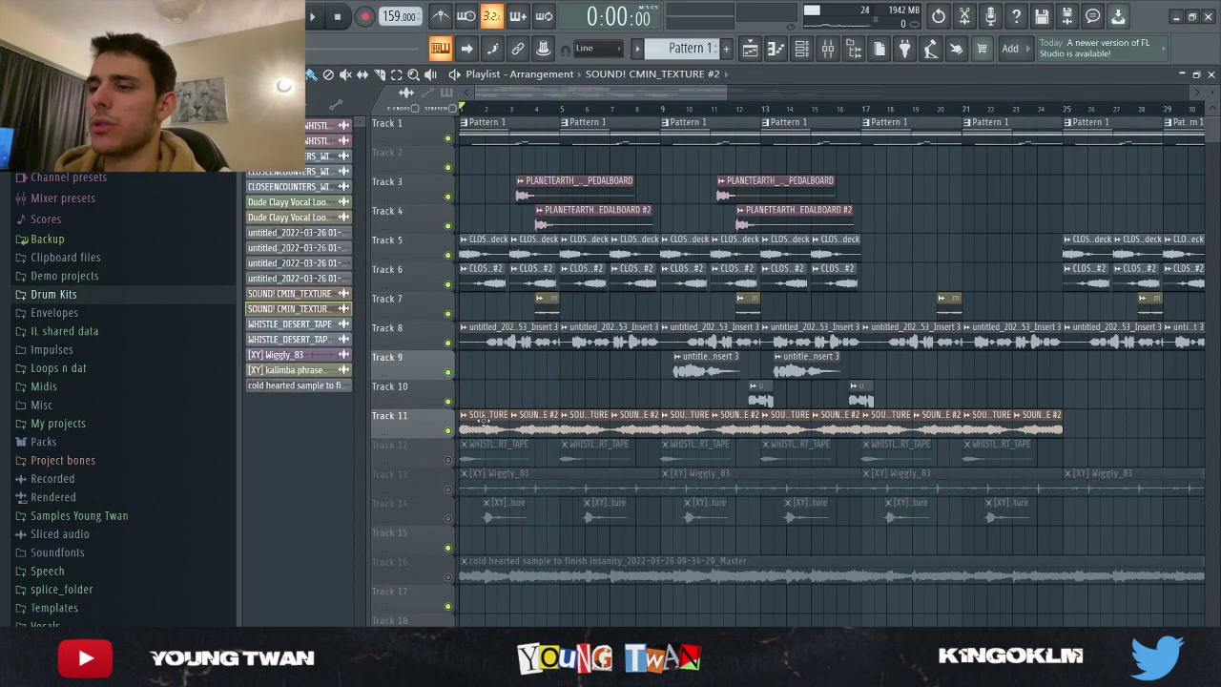
pyautogui.press('space')
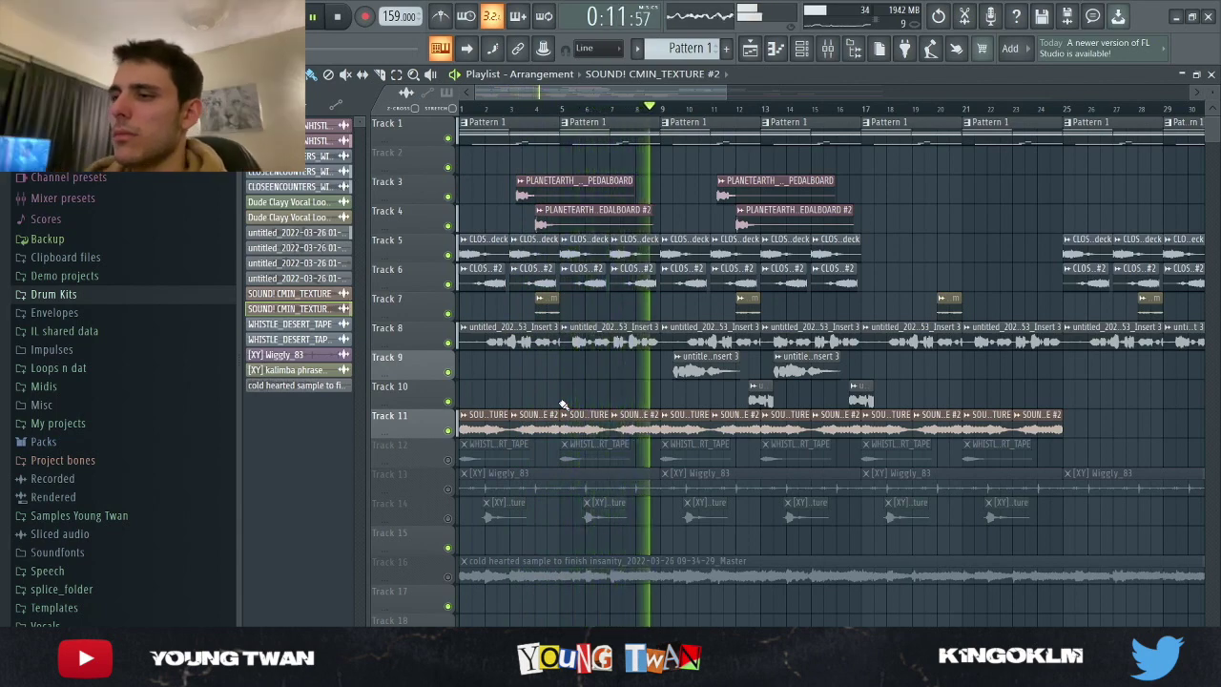
pyautogui.press('space')
# - Unmute Track 12, play the arrangement with its WHISTLE_DESERT_TAPE sample, and unmute Track 13
pyautogui.doubleClick(460, 462)
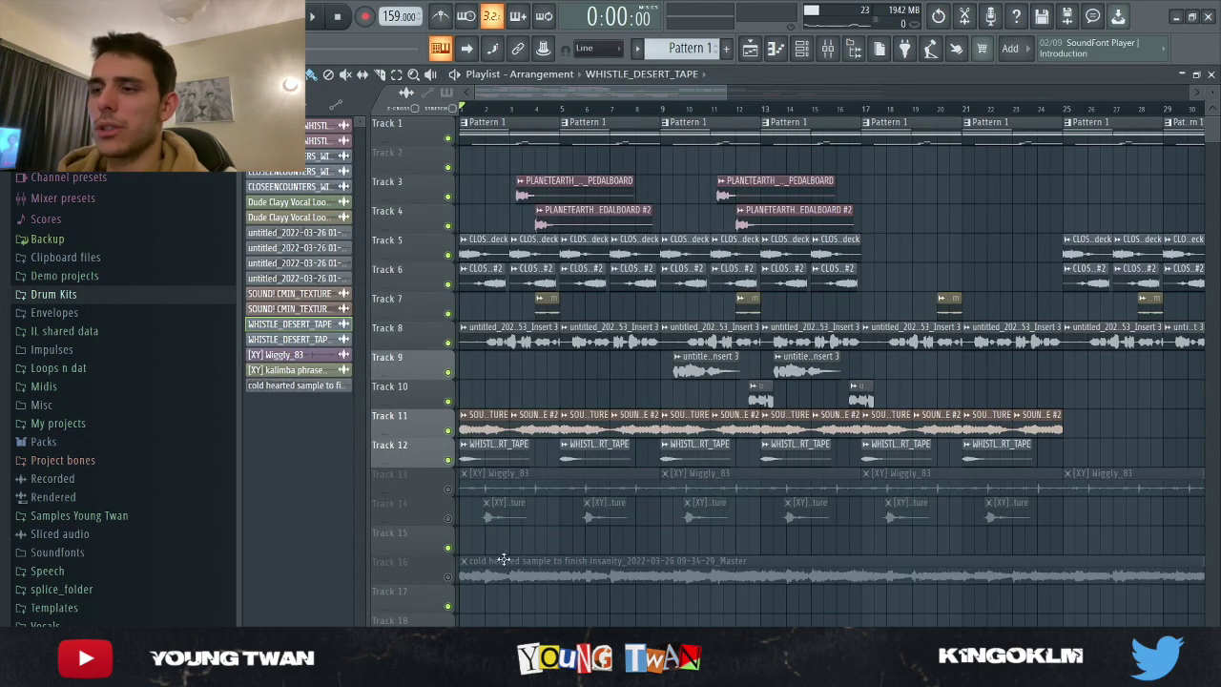
pyautogui.press('space')
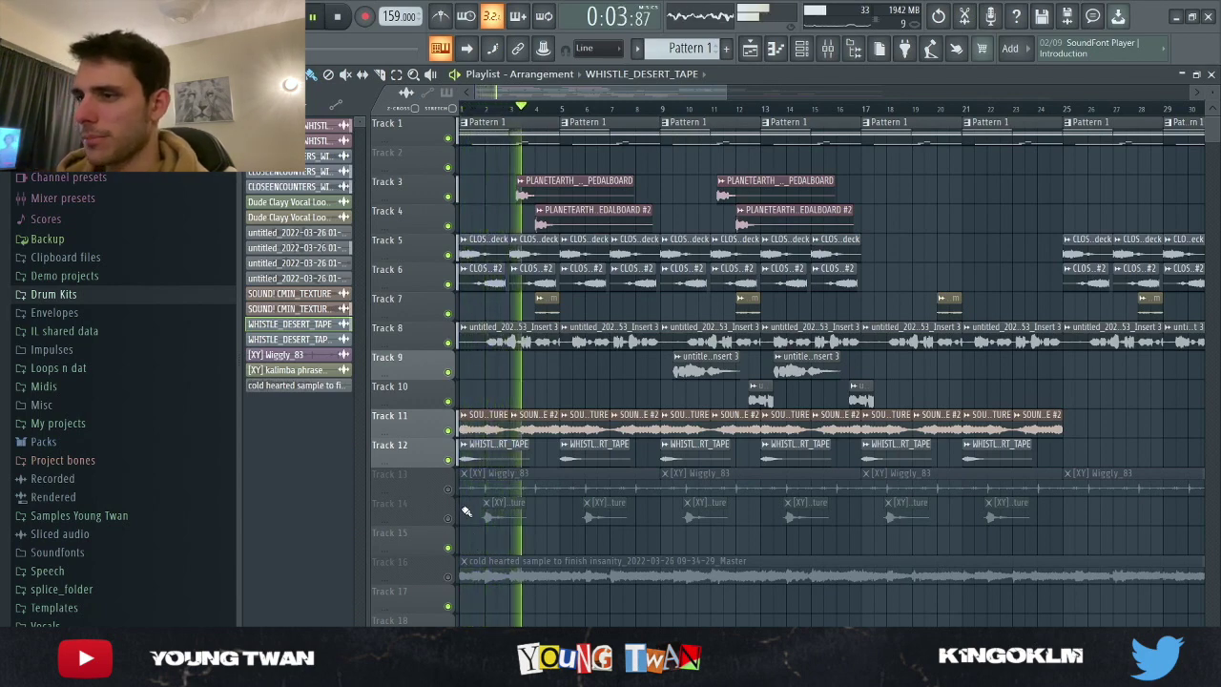
pyautogui.click(447, 488)
pyautogui.press('space')
# - Inspect the [XY] Wiggly_83 sample's settings and the FabFilter Pro-Q 3 on mixer Insert 9
pyautogui.doubleClick(573, 477)
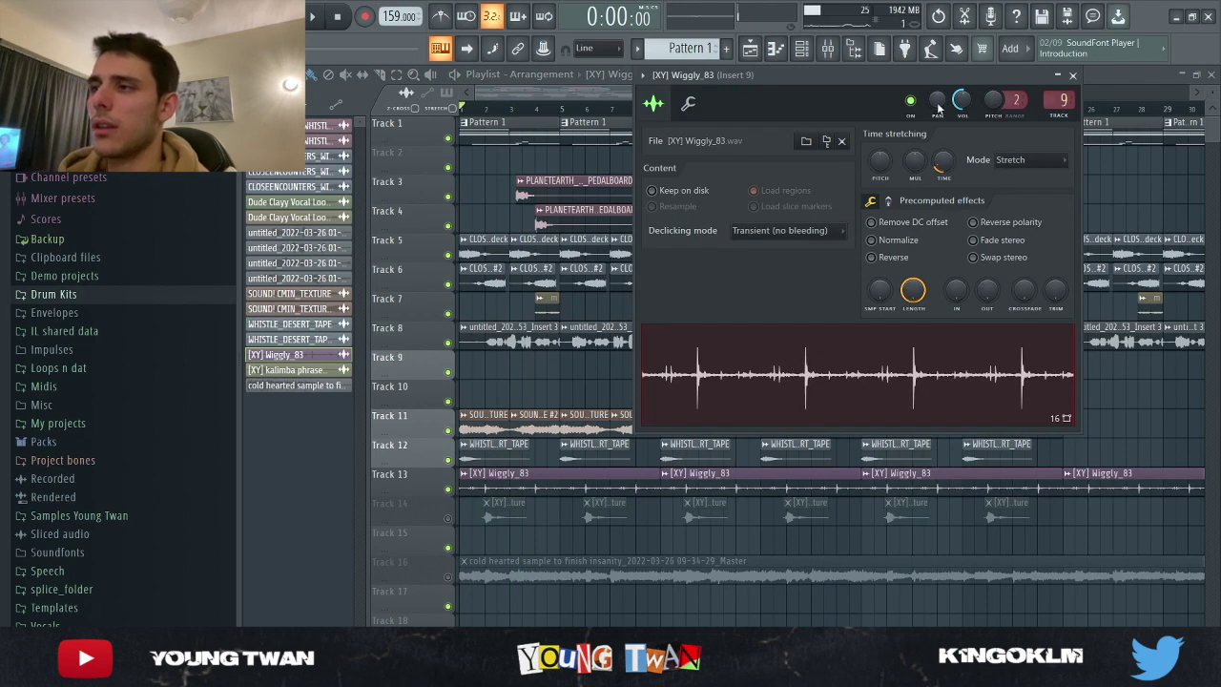
pyautogui.click(828, 48)
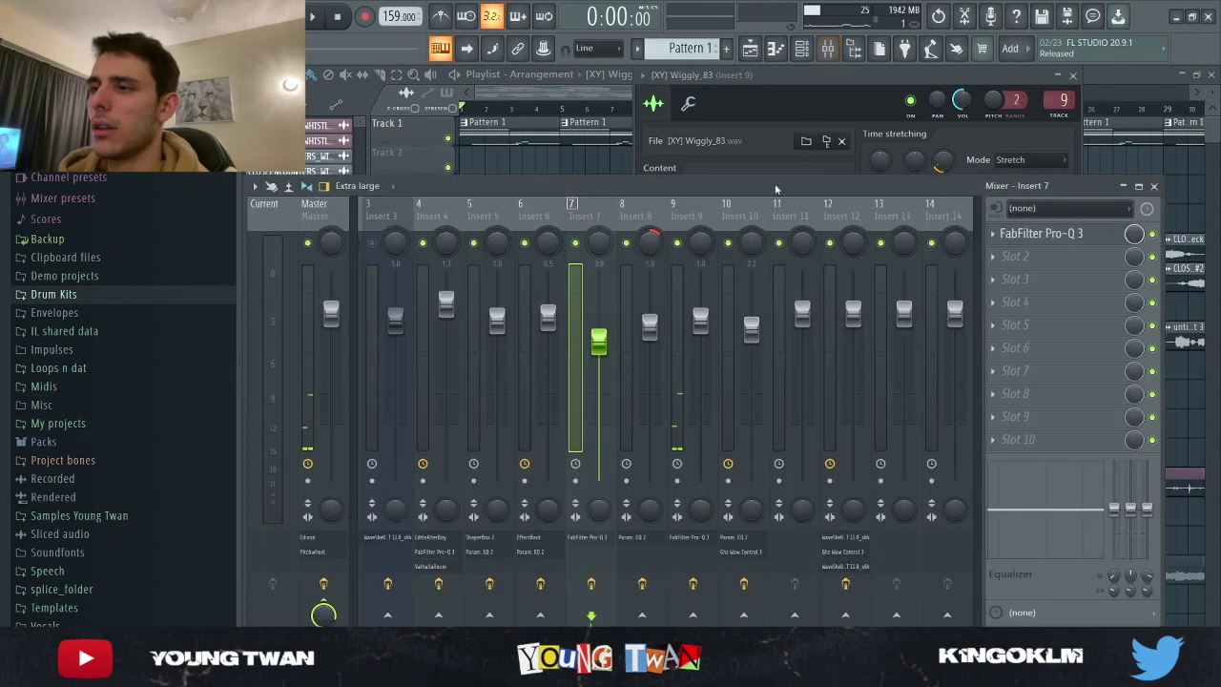
pyautogui.click(699, 219)
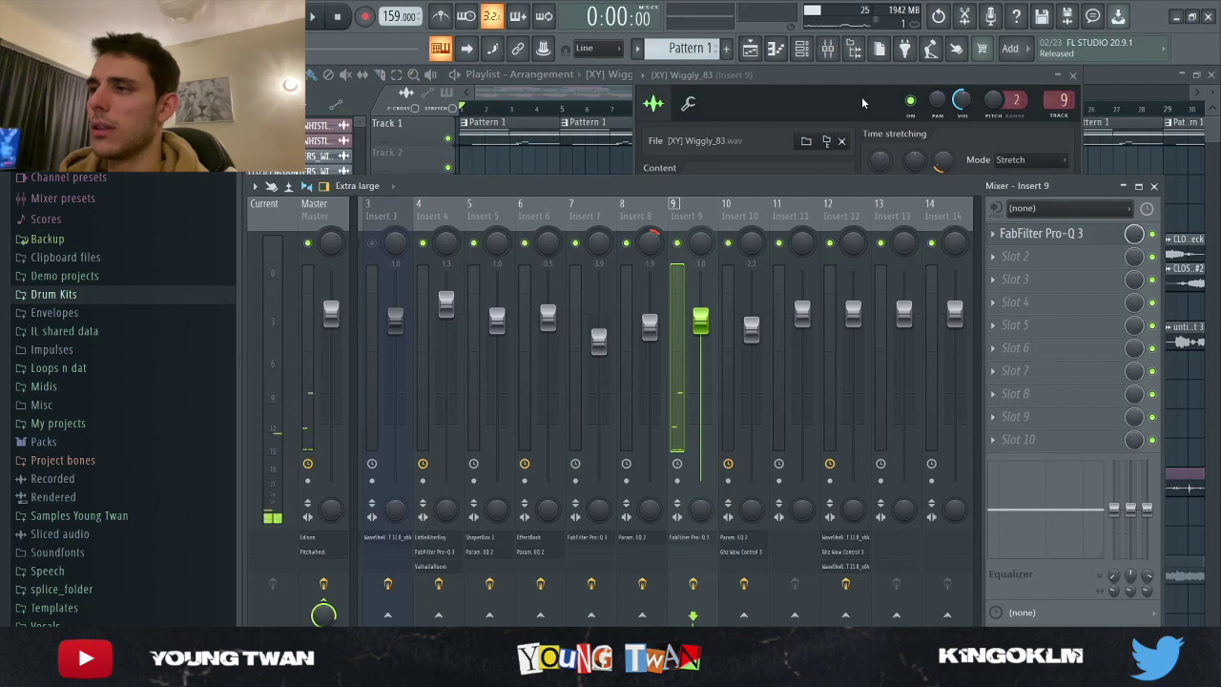
pyautogui.click(1049, 235)
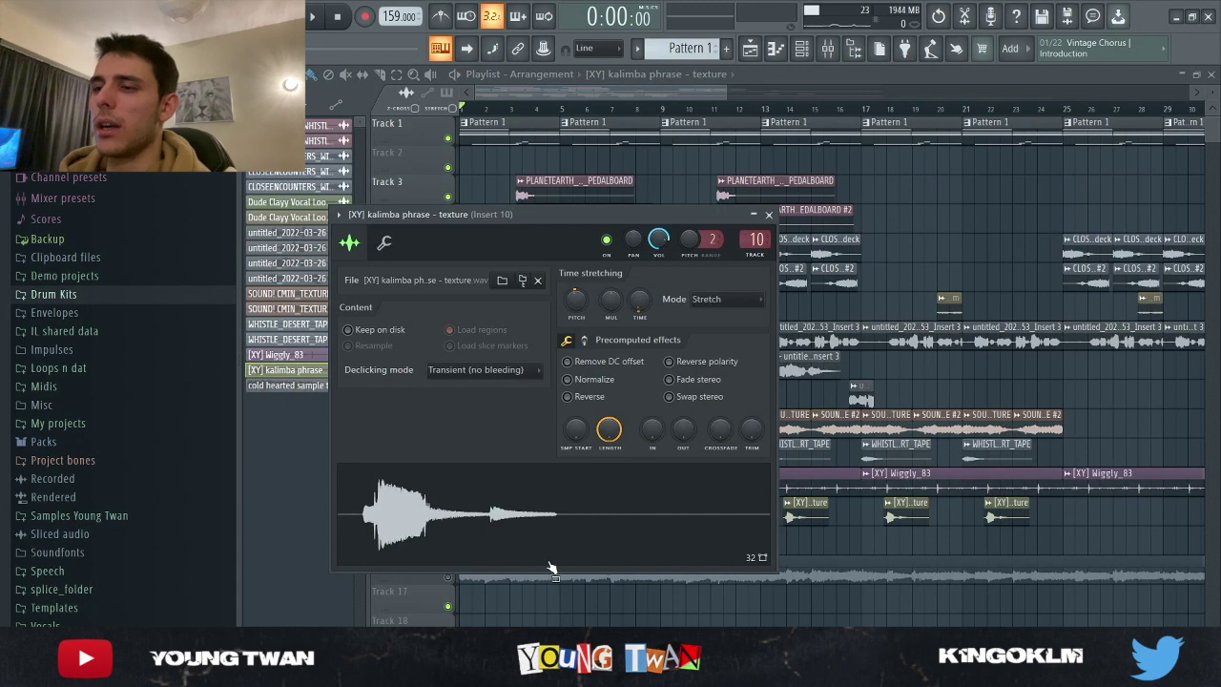
# - Inspect the kalimba phrase sample's Fruity parametric EQ 2 curve and Ghz Wow Control 3 settings on mixer Insert 10
pyautogui.click(505, 524)
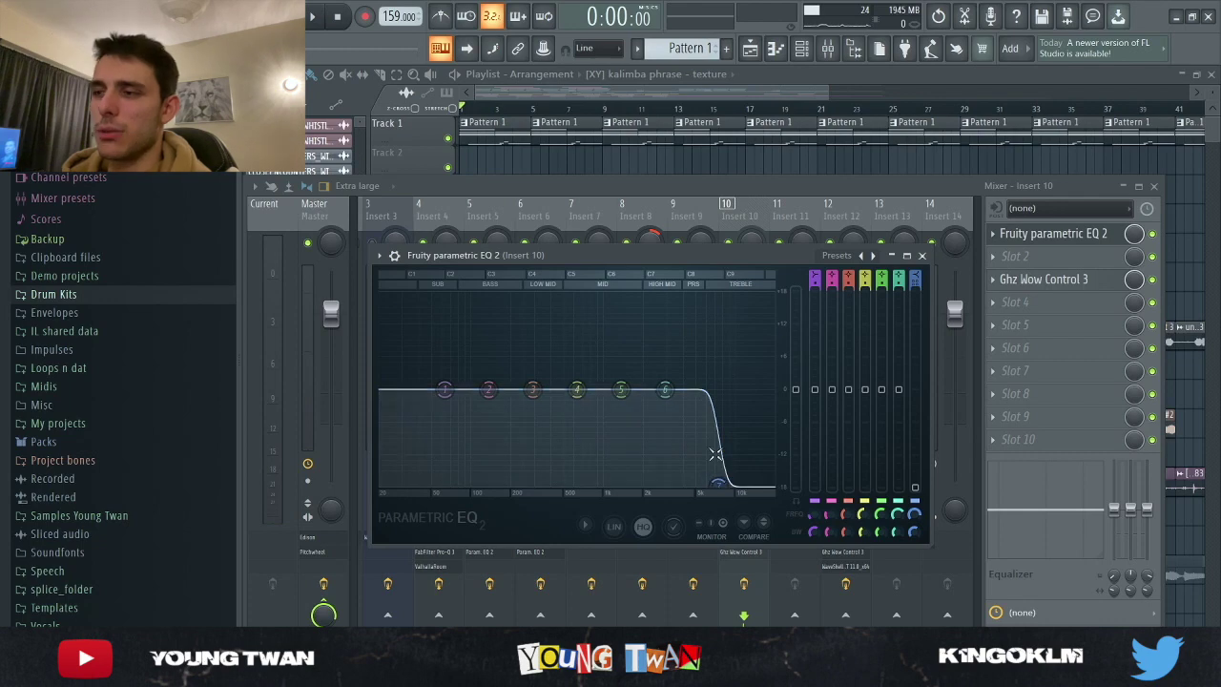
pyautogui.click(923, 255)
pyautogui.click(1044, 279)
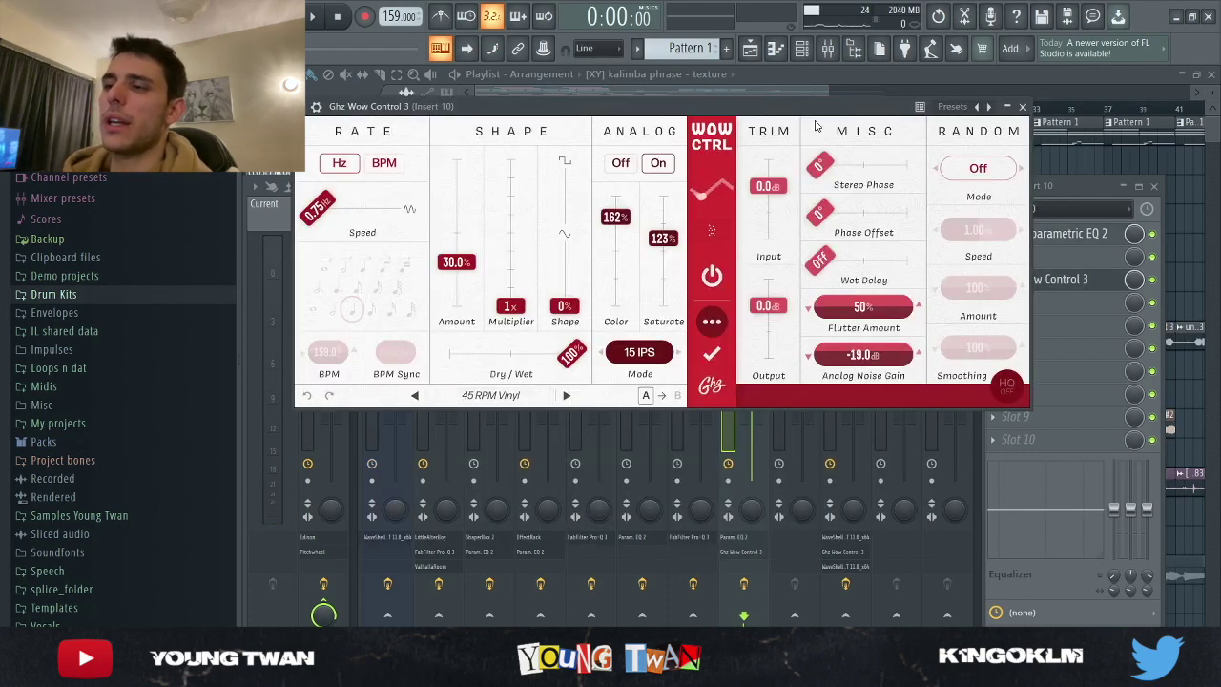
pyautogui.click(1022, 106)
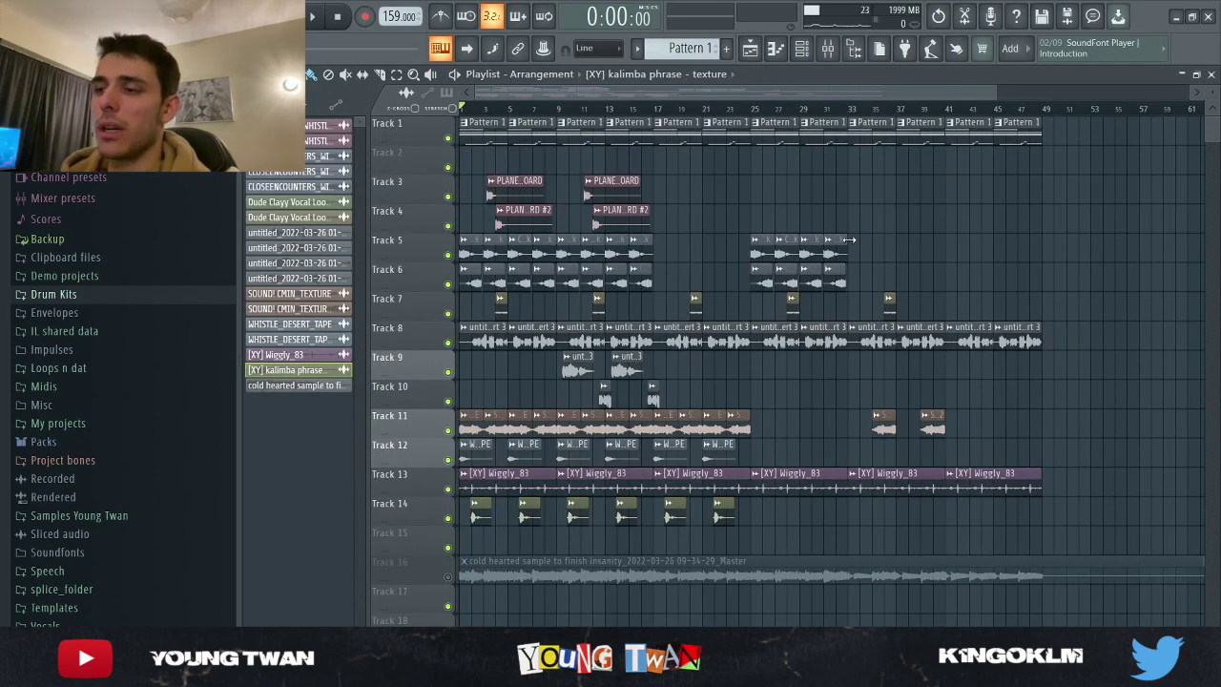
pyautogui.press('F9')
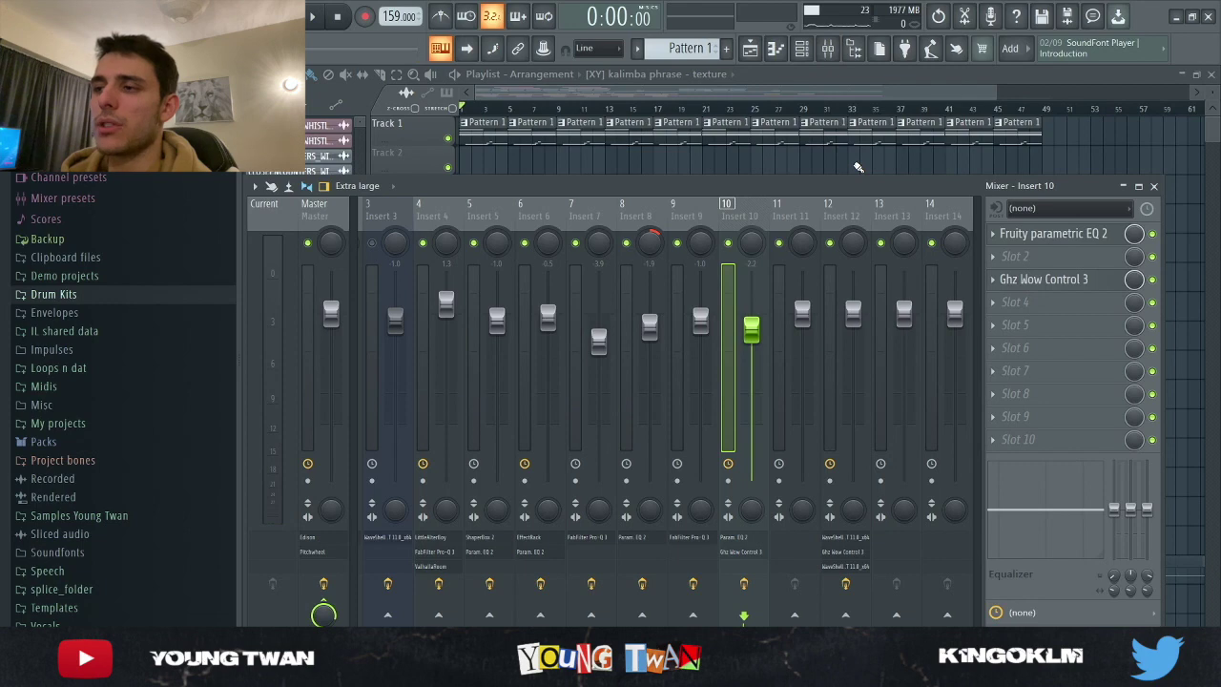
pyautogui.press('F9')
# - Inspect the effects of the soloed Track 16 sample on mixer Insert 12, including the PuigChild compressor and J37 tape plugin
pyautogui.press('F9')
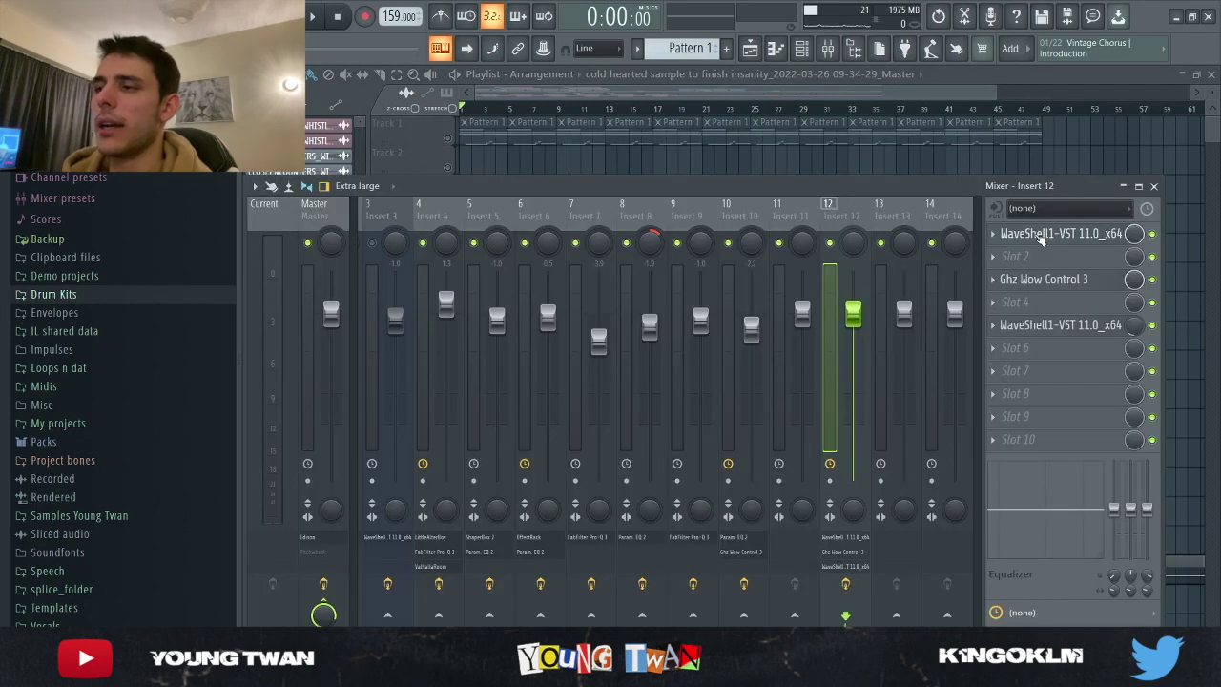
pyautogui.click(1043, 237)
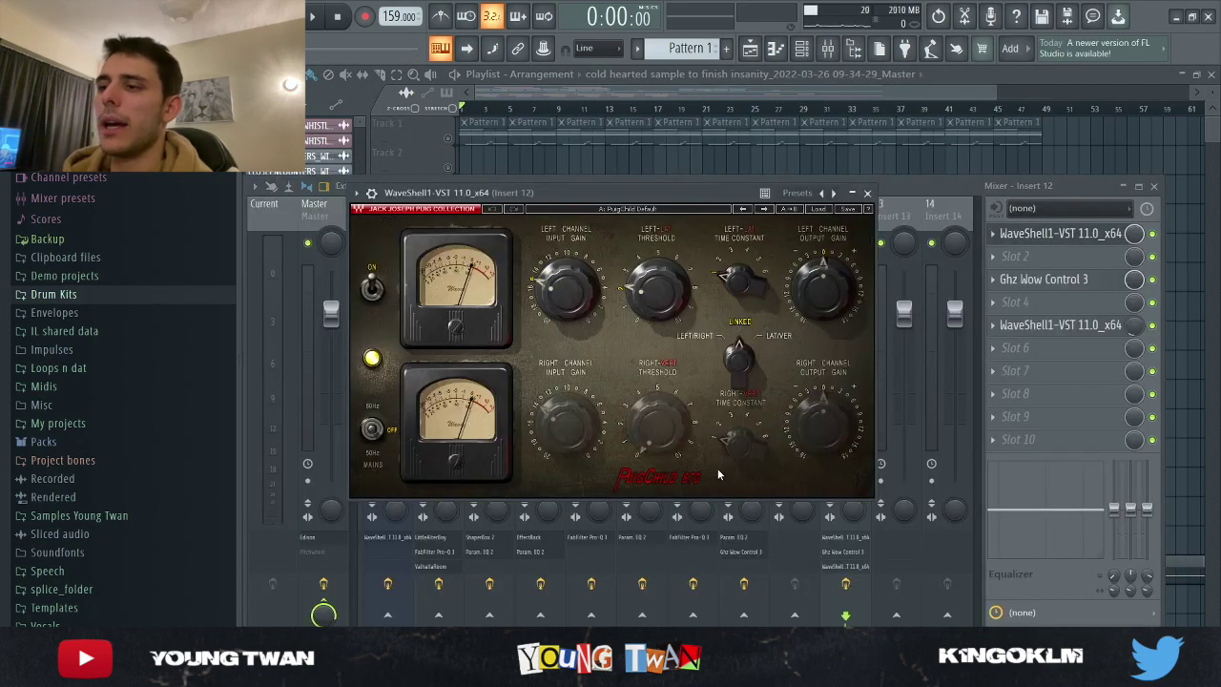
pyautogui.moveTo(595, 206); pyautogui.dragTo(732, 180)
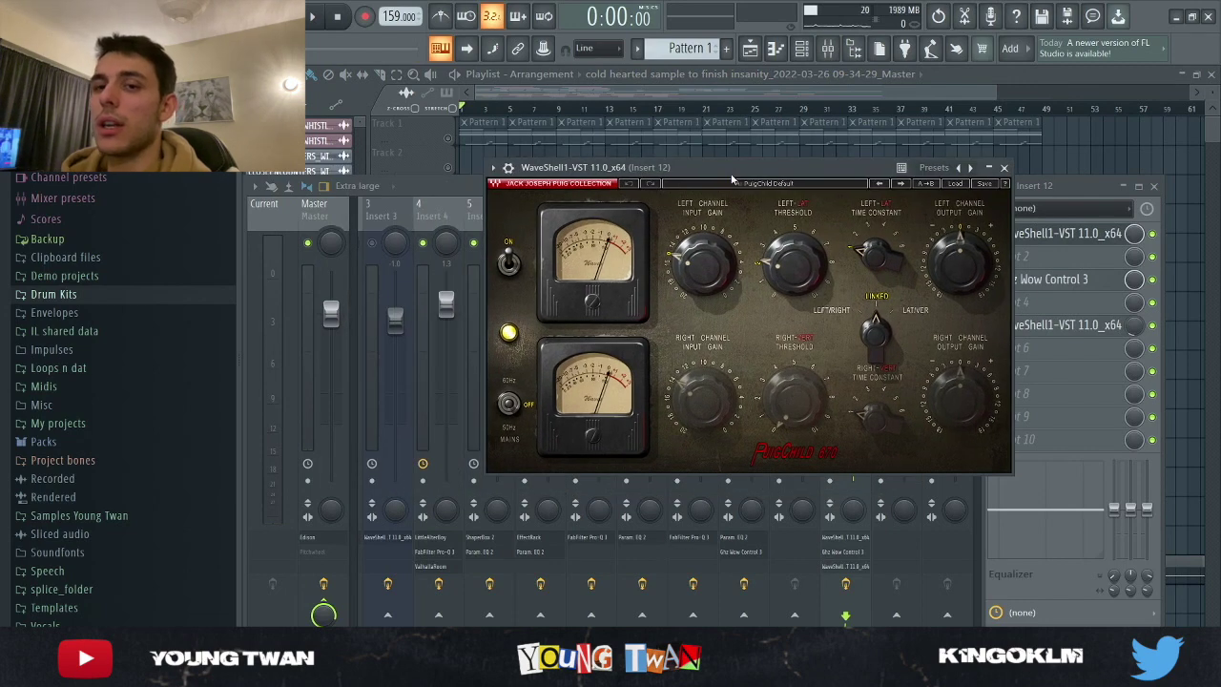
pyautogui.click(1069, 278)
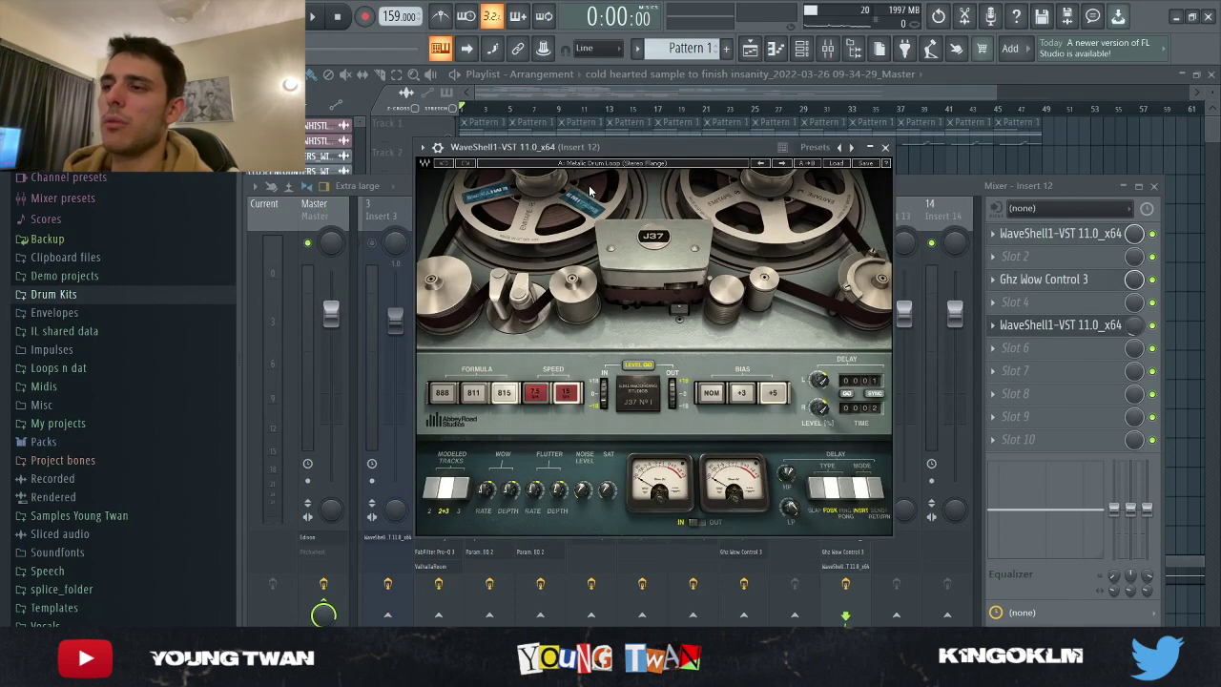
pyautogui.click(1068, 325)
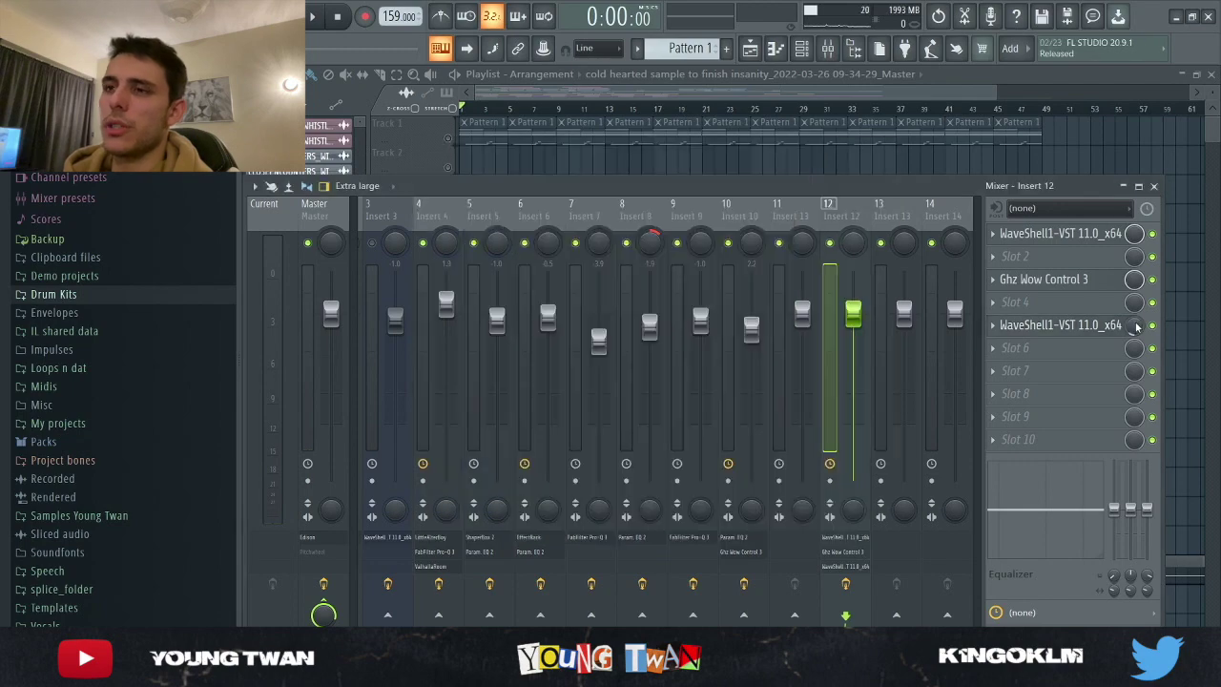
# - Review the Master track's effect slots, end the solo on Track 16, and play the arrangement without the bounced sample
pyautogui.press('Home')
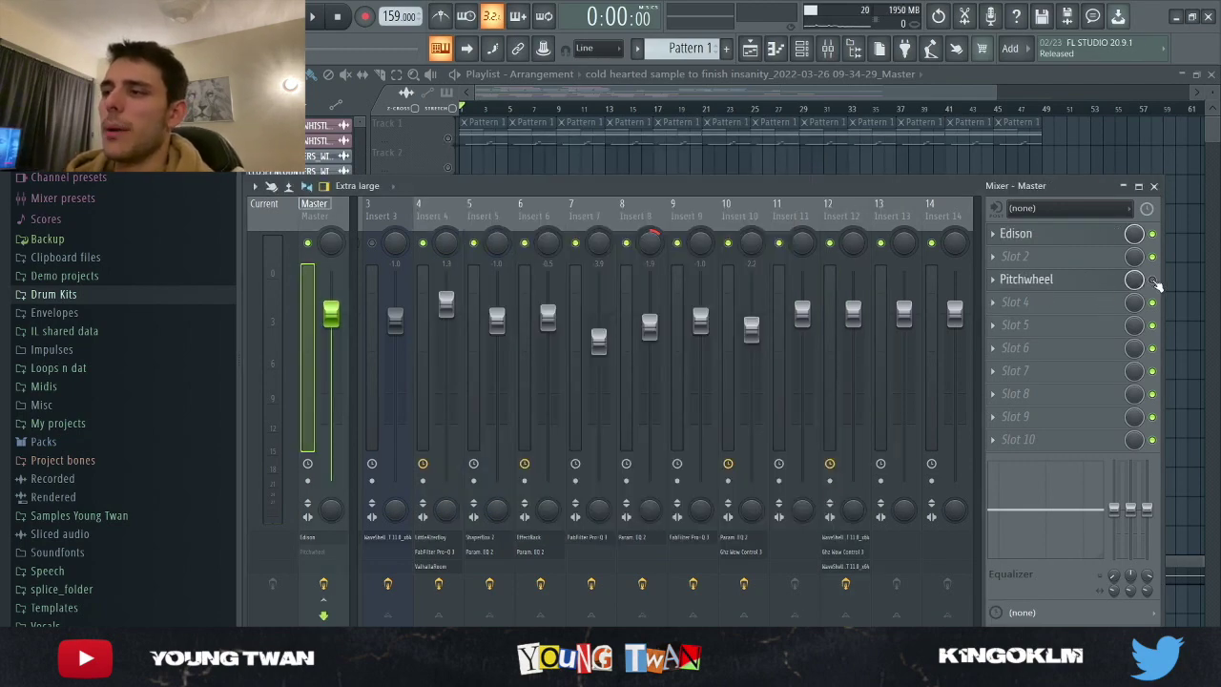
pyautogui.press('F9')
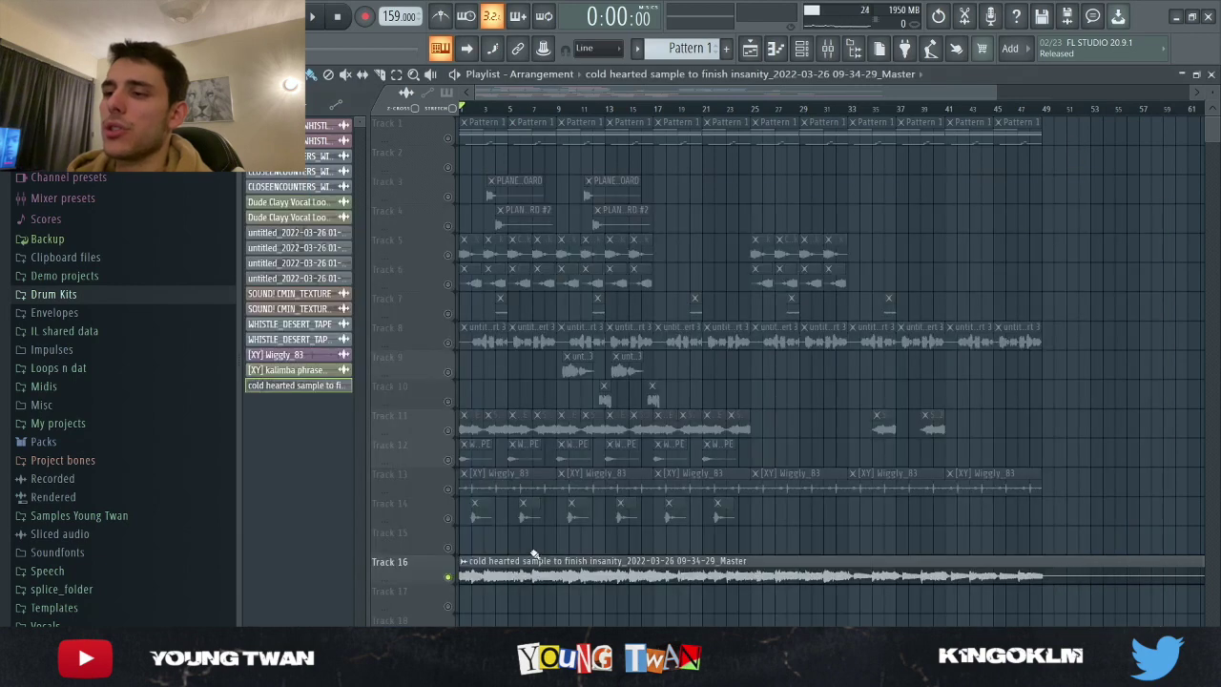
pyautogui.click(447, 576)
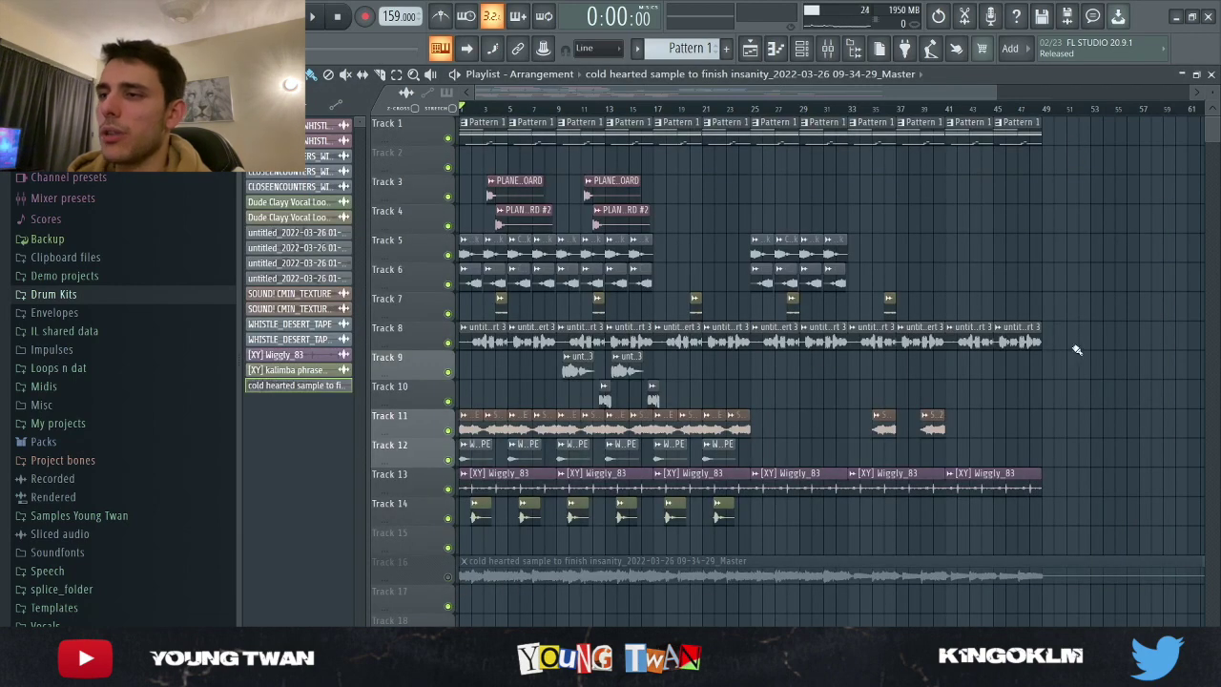
pyautogui.press('space')
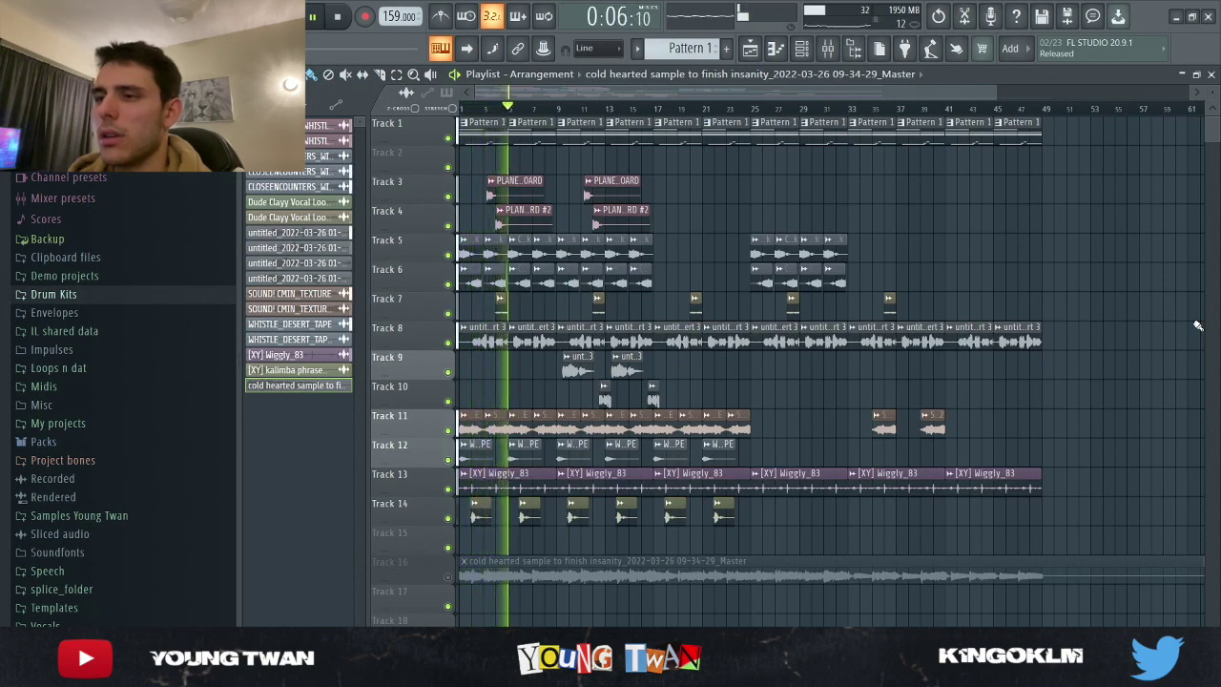
pyautogui.press('space')
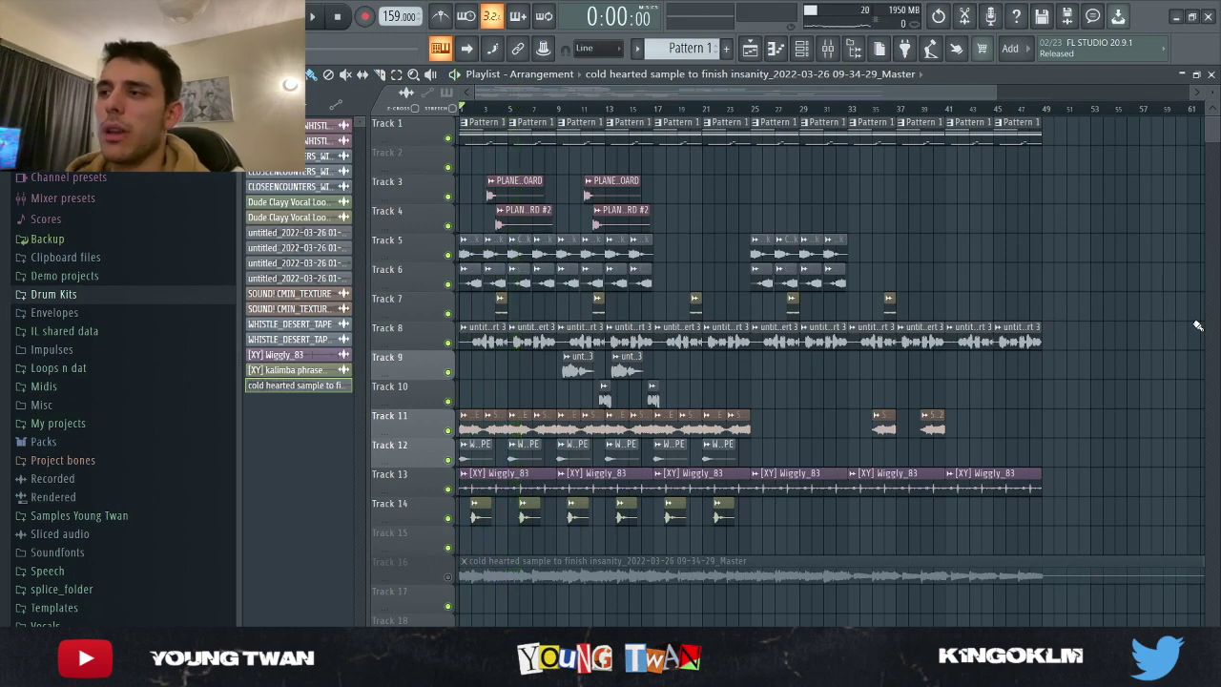
# - Enable the Pitchwheel effect on the Master track, inspect its settings, and play the arrangement pitched through it
pyautogui.click(827, 48)
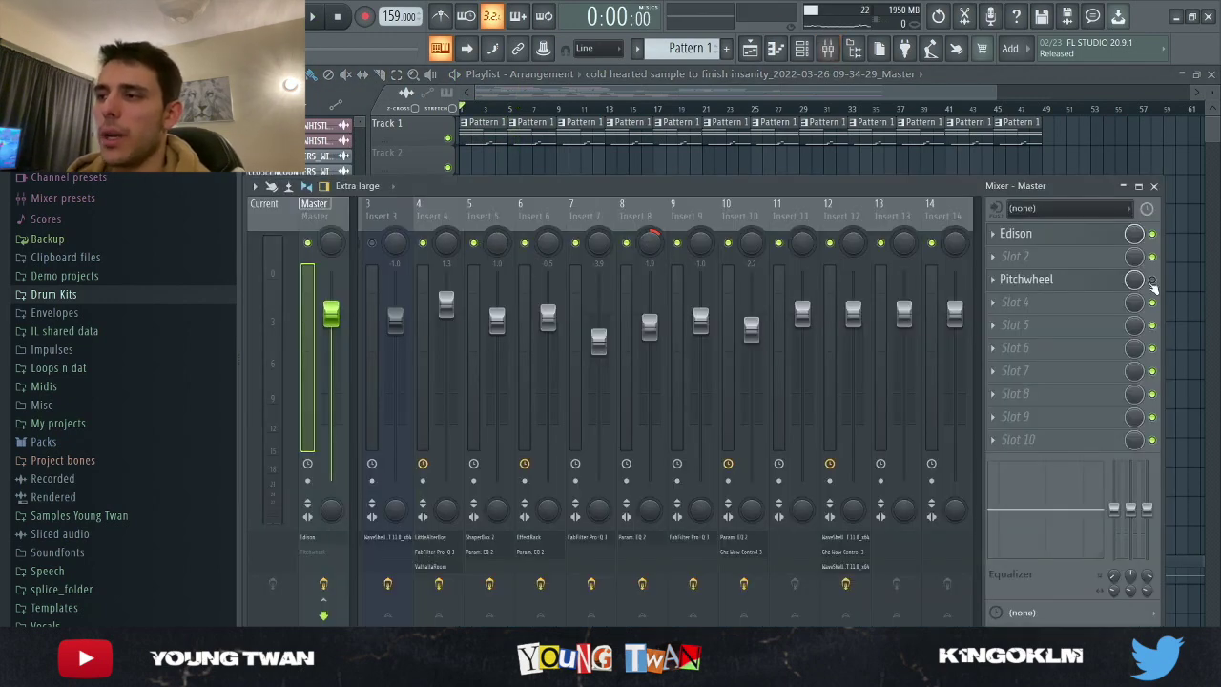
pyautogui.click(1093, 282)
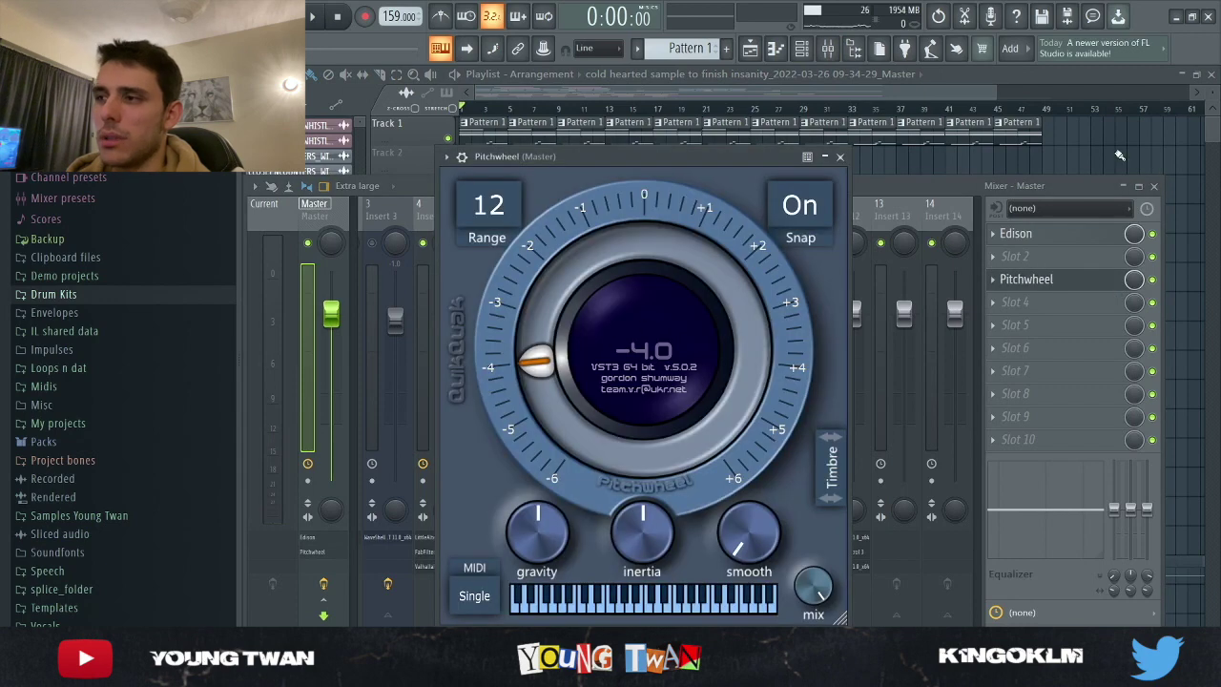
pyautogui.press('F5')
pyautogui.press('space')
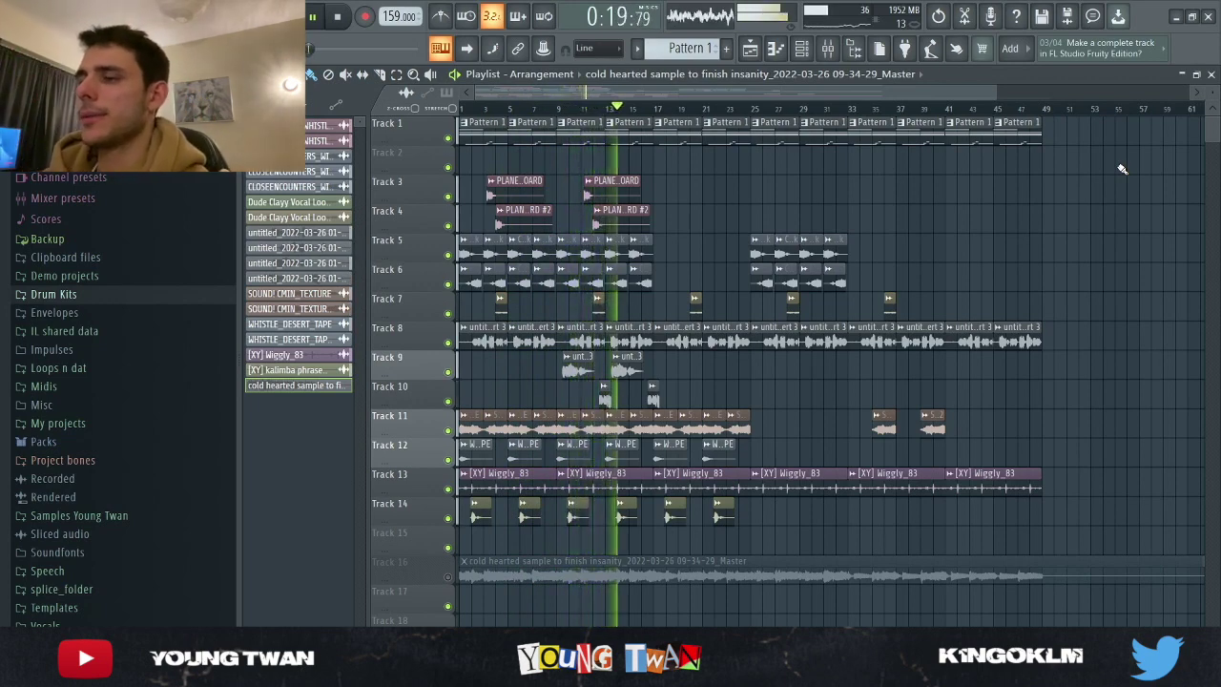
pyautogui.press('space')
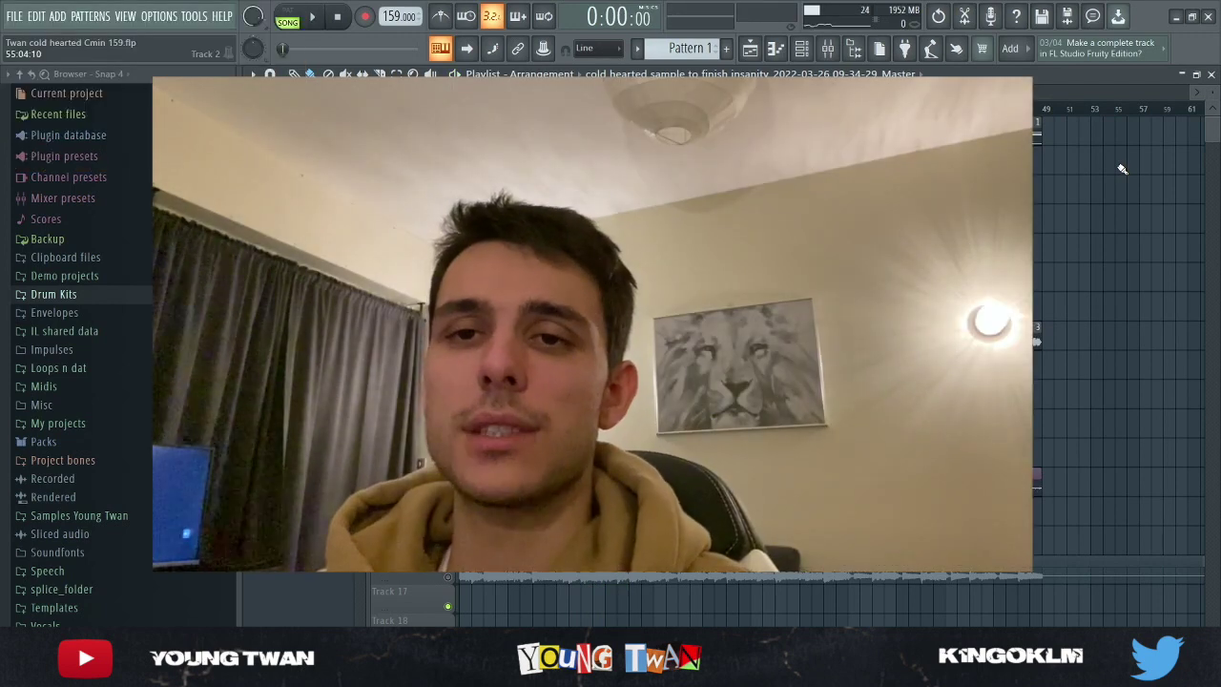